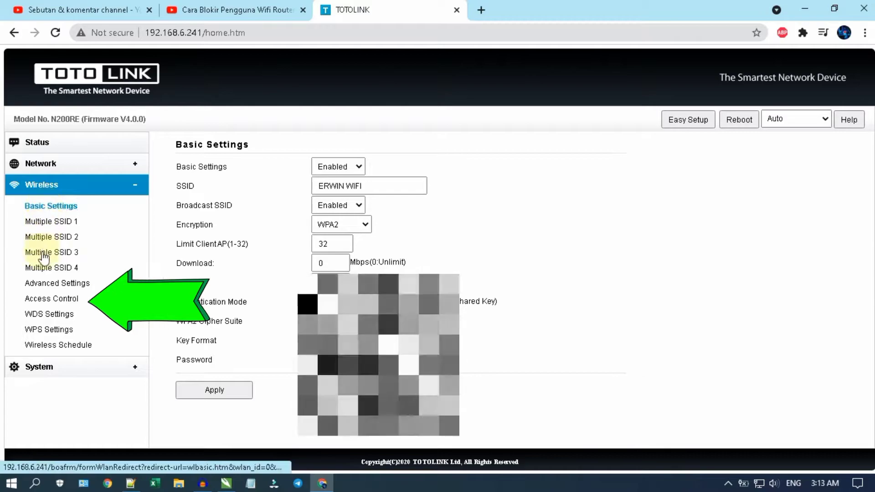
Step: Open the wireless Access Control settings and look through the available access control modes
left_click(43, 301)
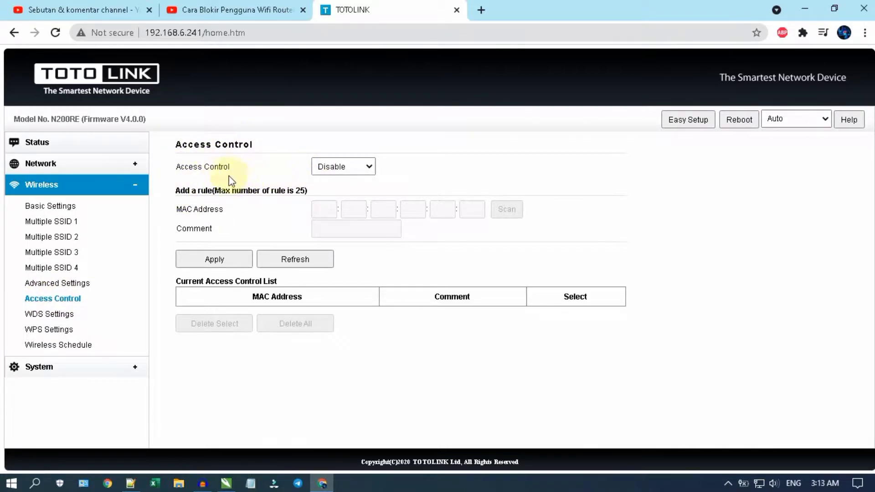
left_click(337, 166)
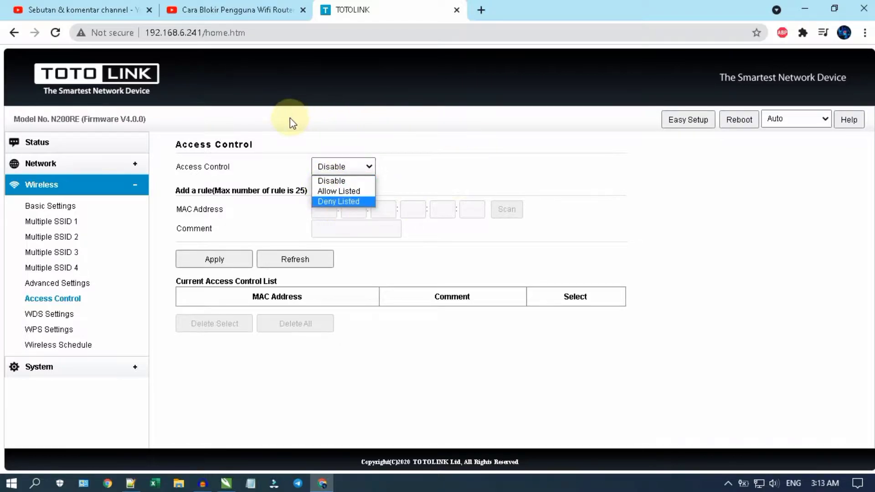
left_click(187, 134)
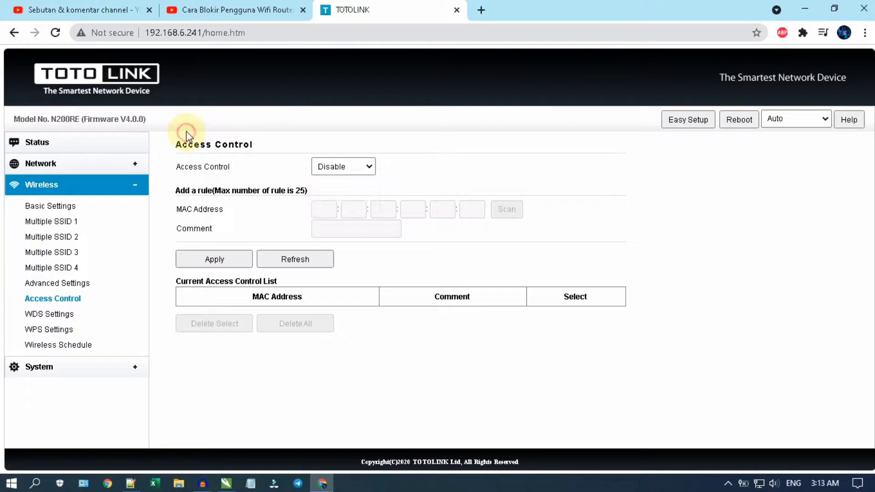
Step: Read the highlighted viewer comment about Allow Listed on the YouTube video page and return to the router's Access Control settings
left_click(222, 9)
scroll(115, 197, "down", 9)
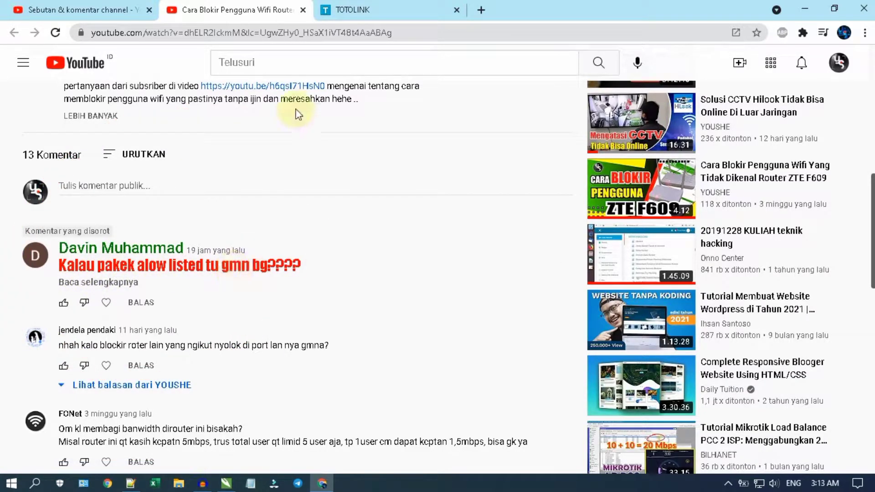
left_click(365, 6)
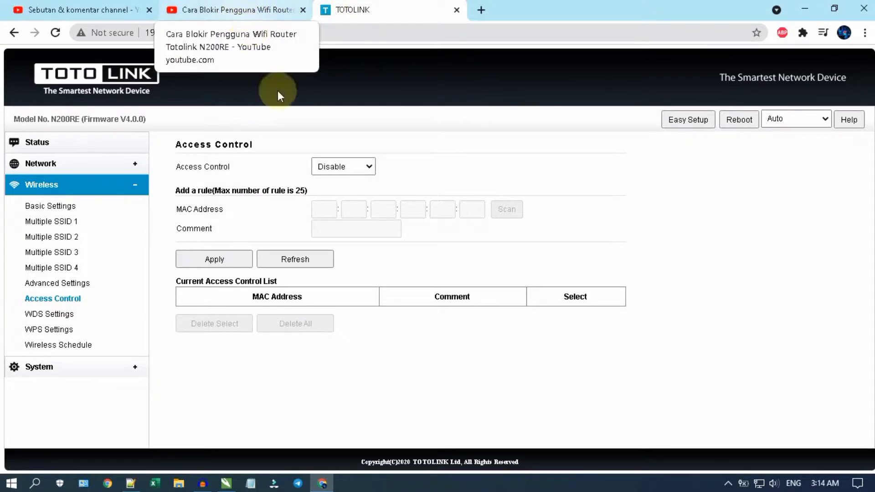
left_click(329, 169)
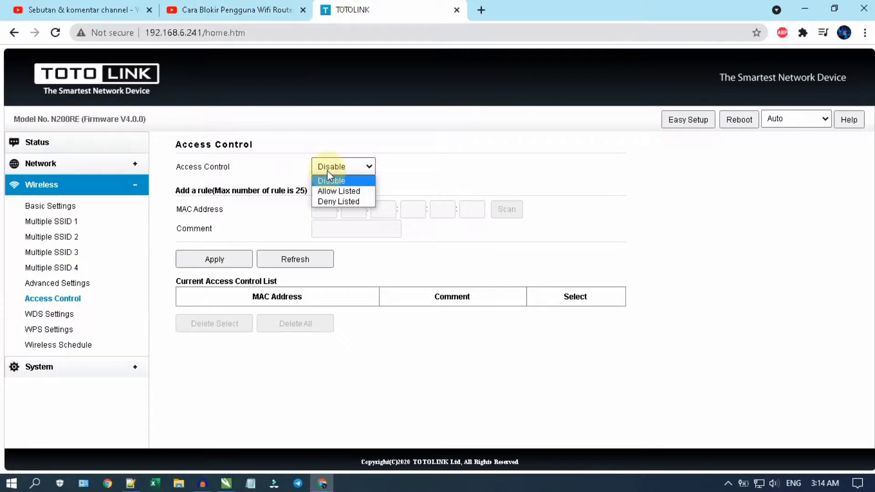
left_click(250, 10)
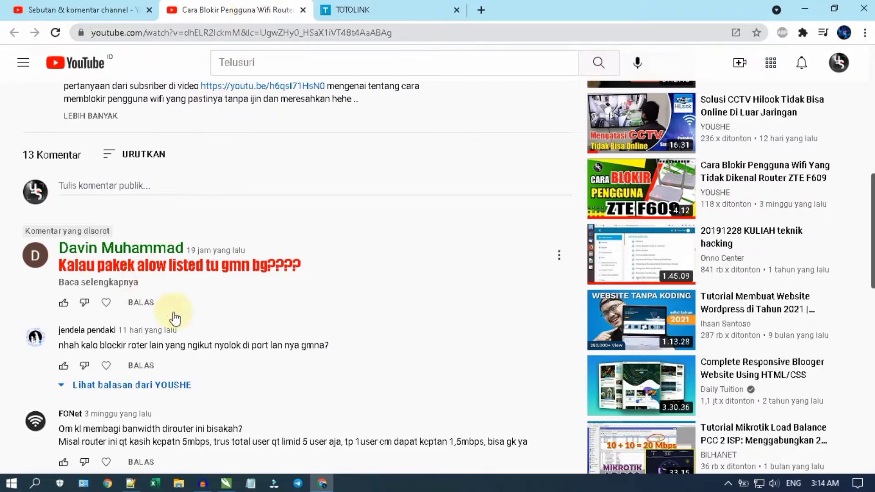
left_click(337, 16)
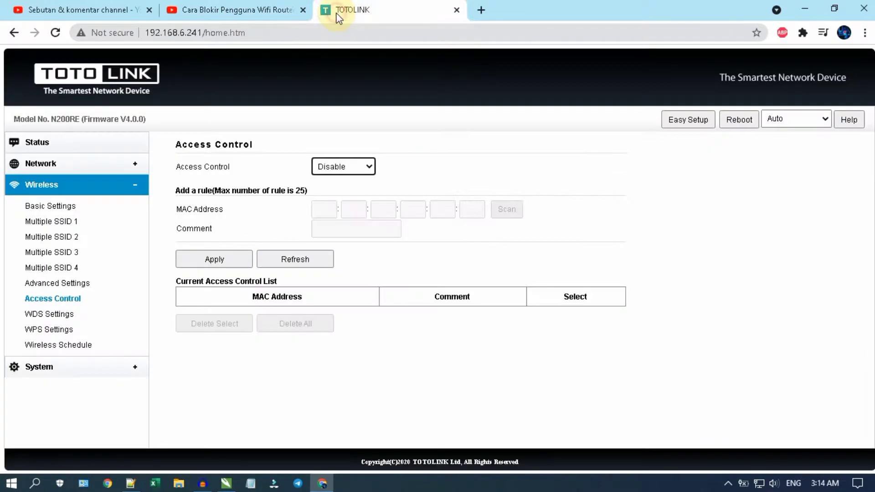
Step: Examine the Allow Listed and Deny Listed options for Access Control, keeping the mode on Disable
left_click(358, 168)
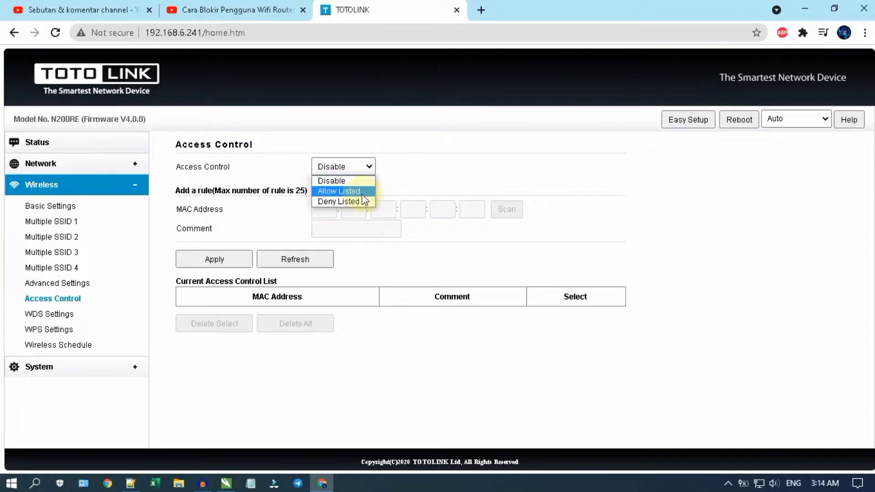
left_click(415, 177)
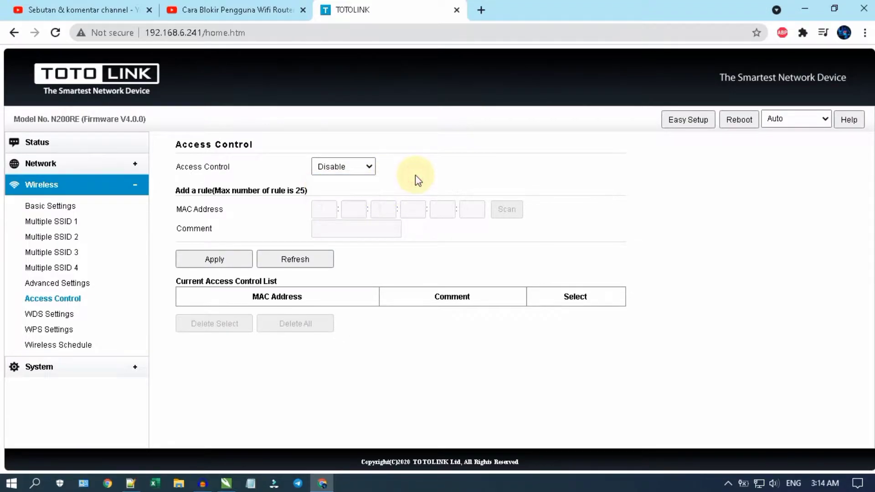
left_click(332, 165)
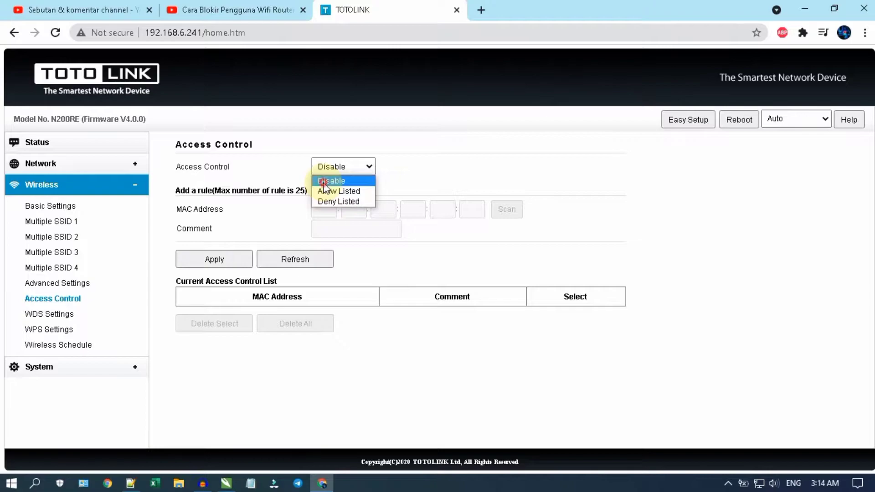
left_click(325, 182)
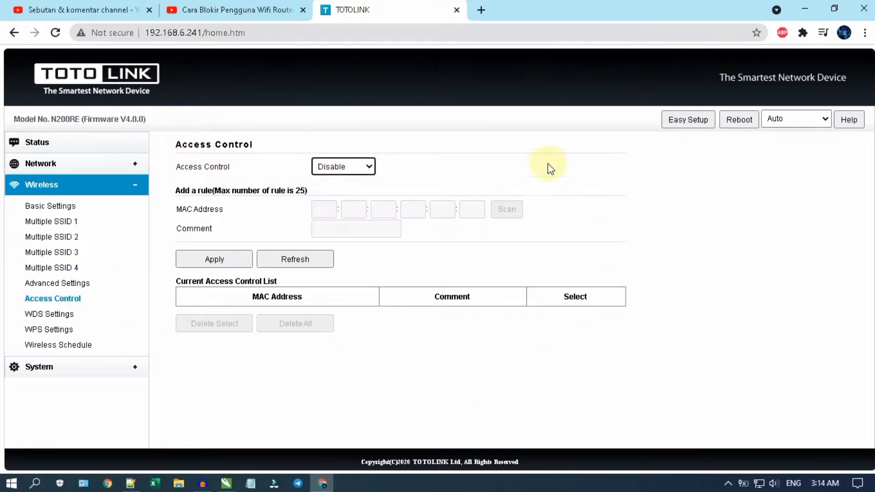
Step: Set Access Control to Deny Listed and fill the rule with the scanned MAC address f2:1c:59:13:91:3a
left_click(345, 172)
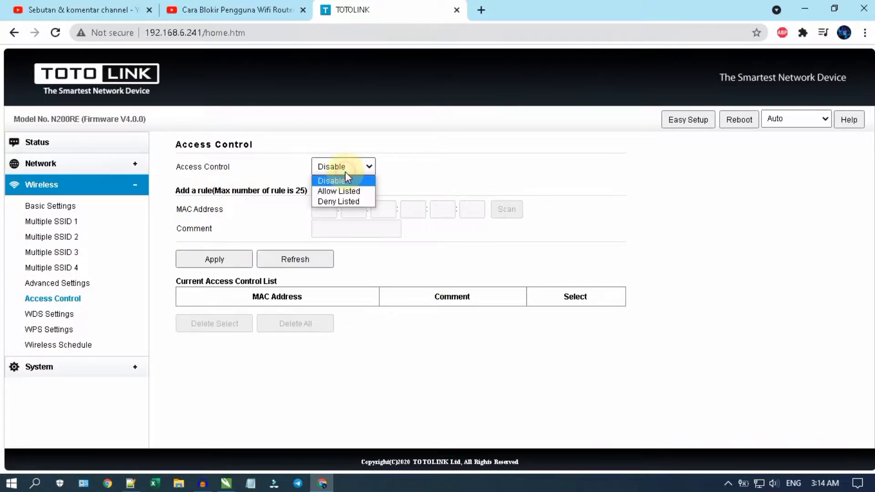
left_click(356, 202)
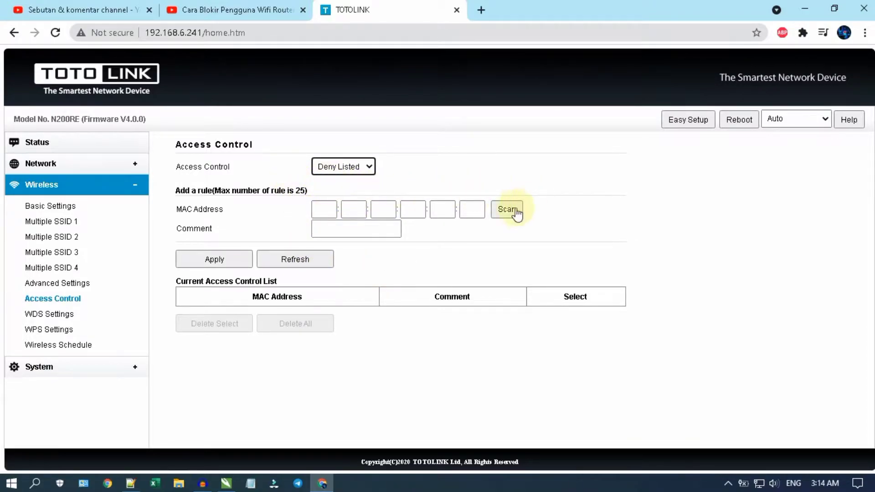
left_click(494, 220)
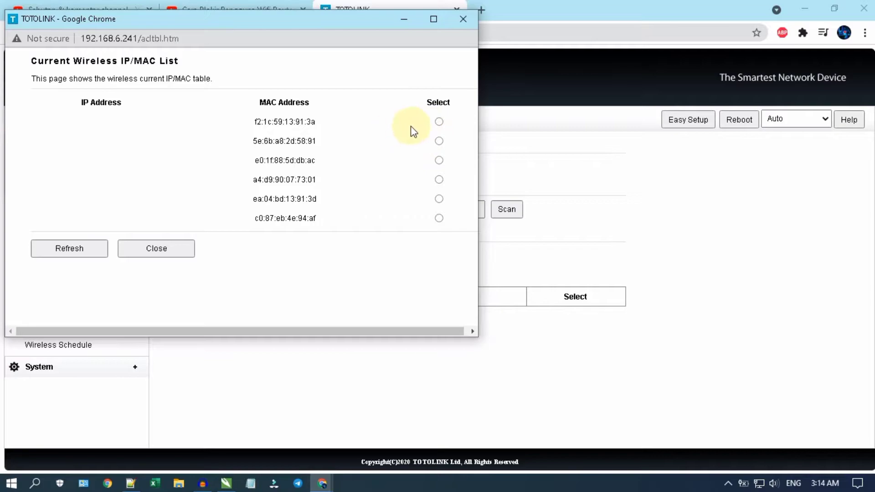
left_click(438, 122)
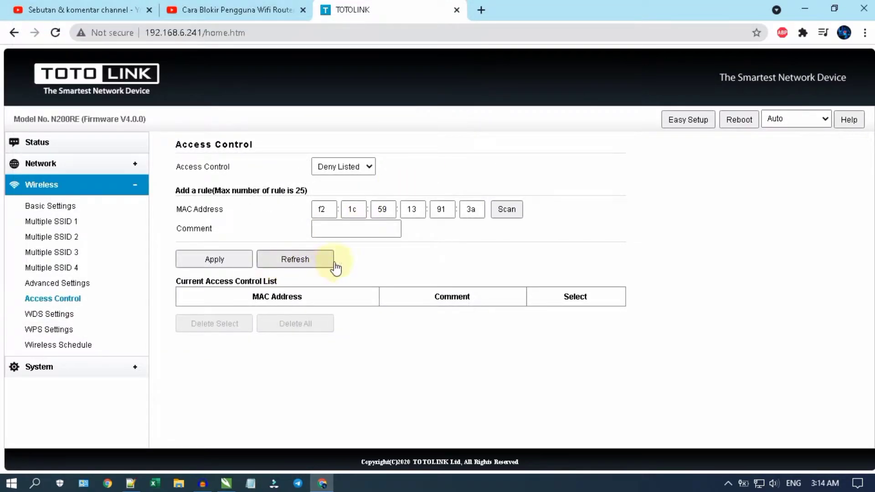
Step: Enter "denu" as the rule's comment and look over the Current Access Control List
left_click(366, 237)
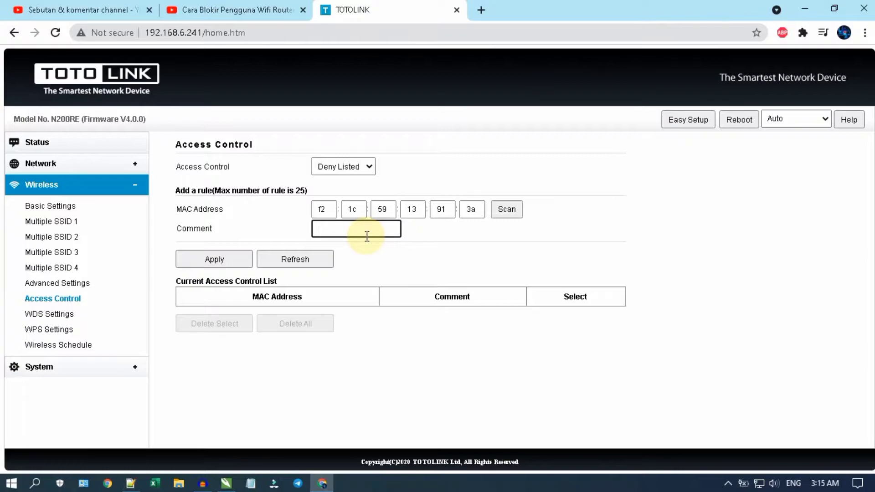
type("denu")
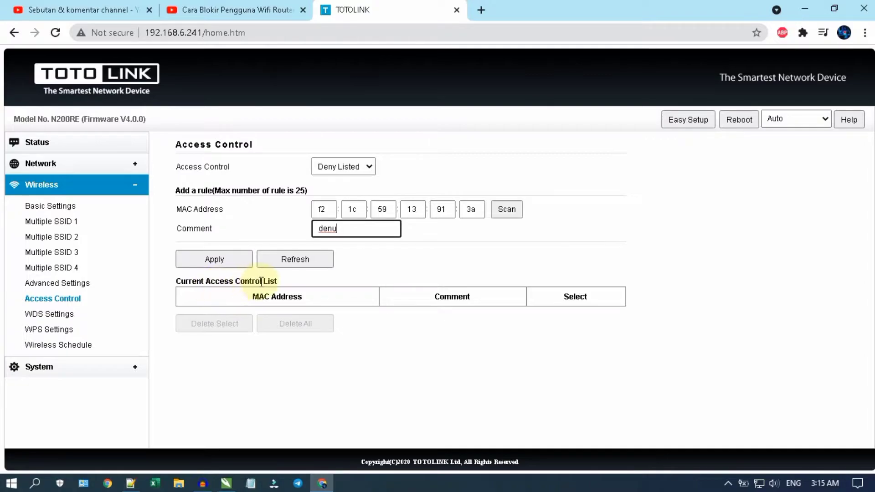
left_click_drag(264, 294, 580, 341)
left_click(579, 341)
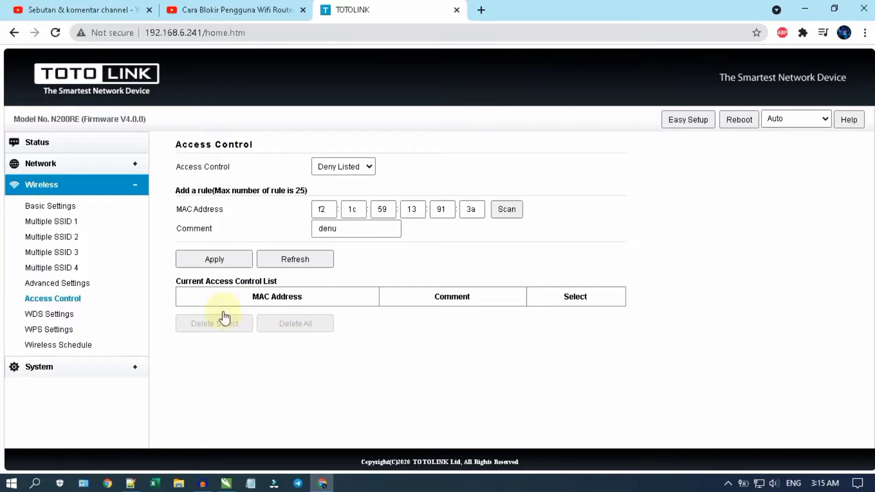
left_click_drag(205, 281, 295, 287)
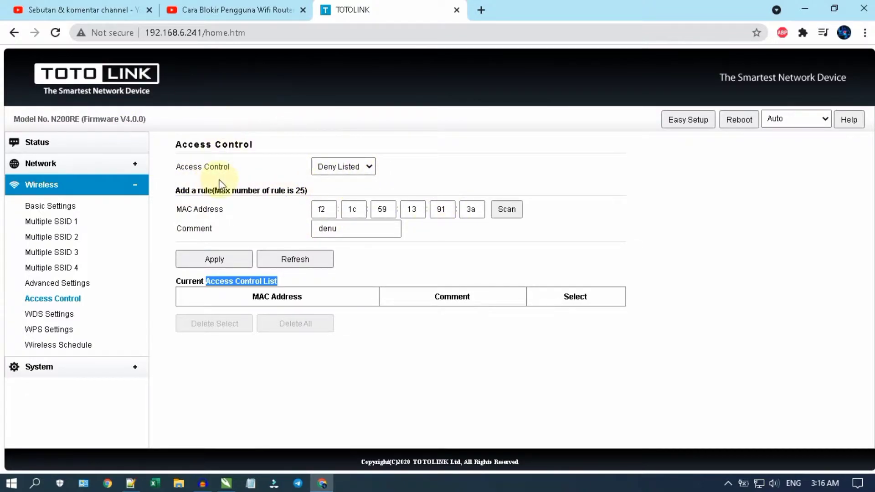
Step: Review the YouTube video on blocking Totolink N200RE users and its highlighted comment, then return to the router's Access Control settings
left_click(232, 9)
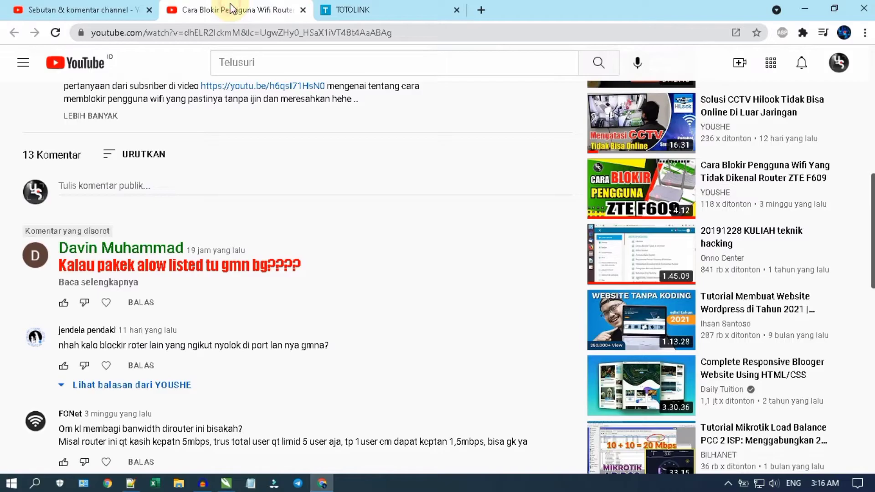
scroll(173, 130, "up", 5)
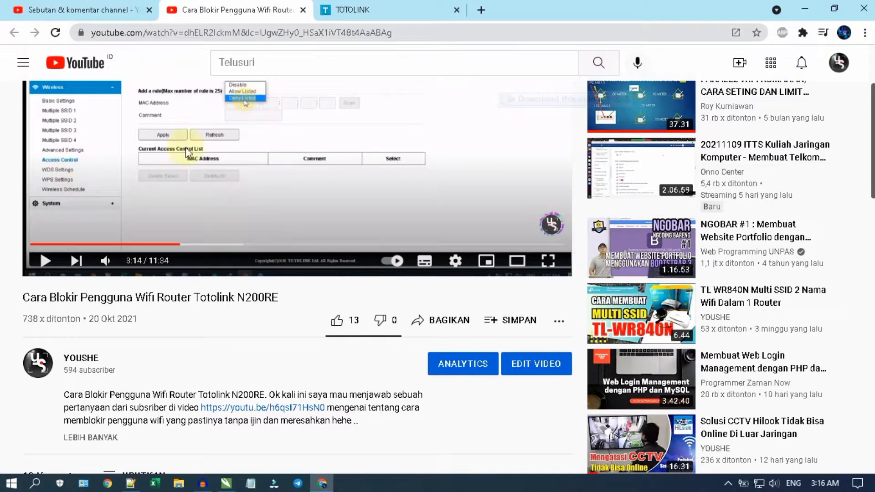
scroll(182, 148, "down", 4)
scroll(164, 155, "up", 4)
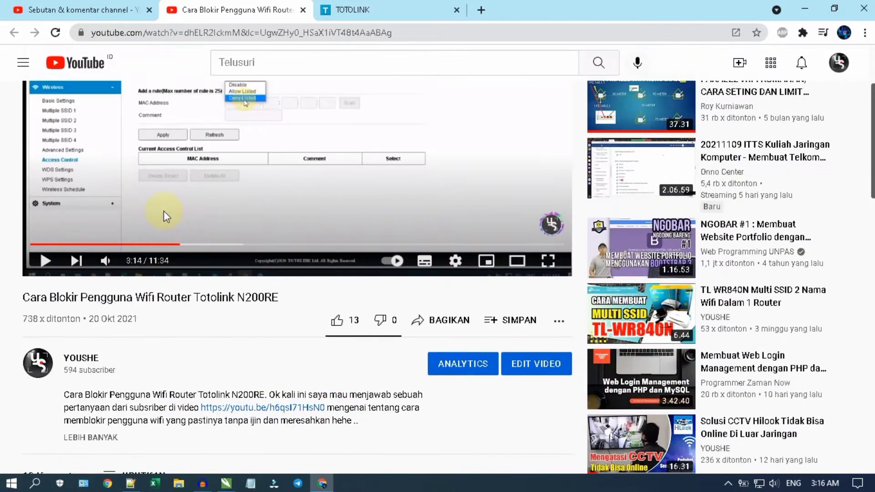
scroll(165, 155, "down", 5)
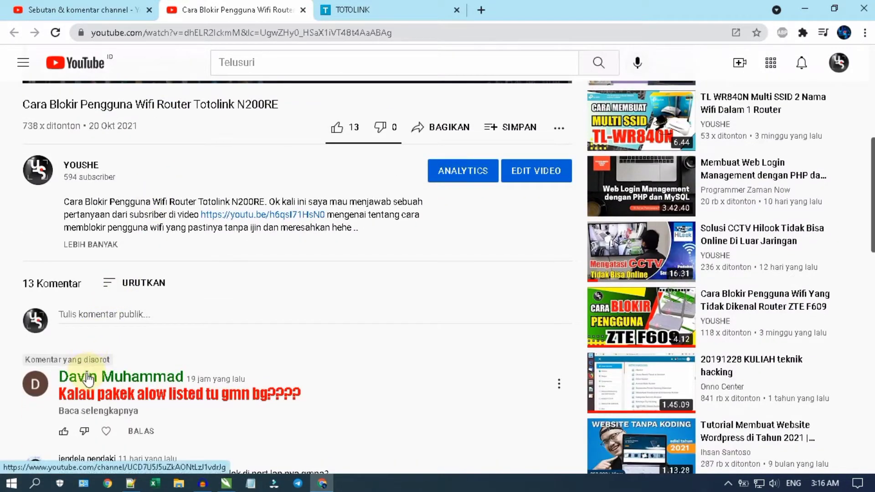
scroll(108, 388, "down", 3)
scroll(91, 292, "up", 5)
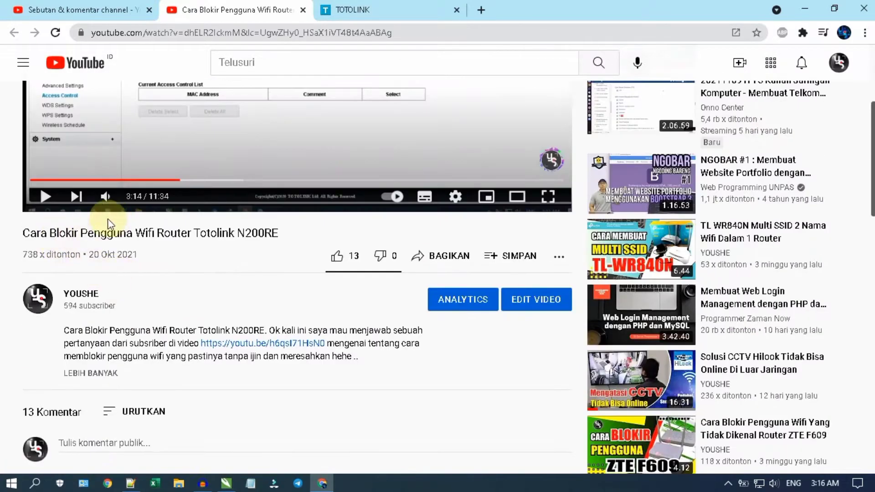
scroll(230, 253, "up", 3)
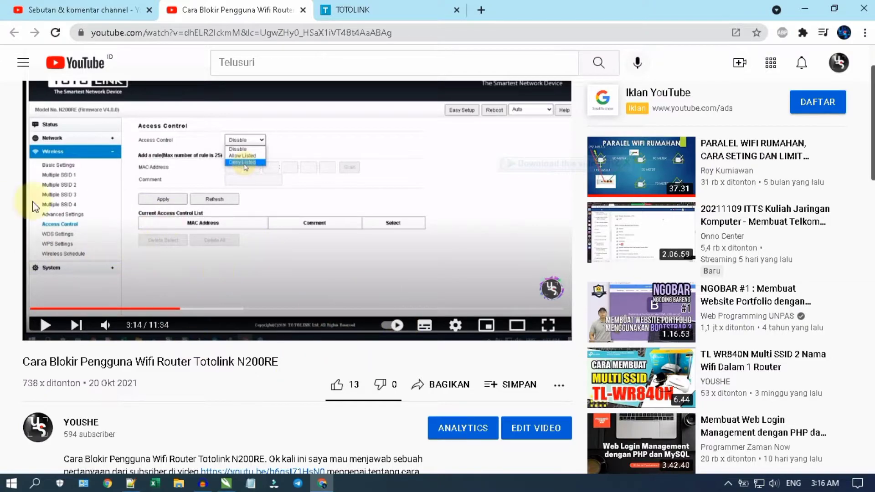
left_click(363, 12)
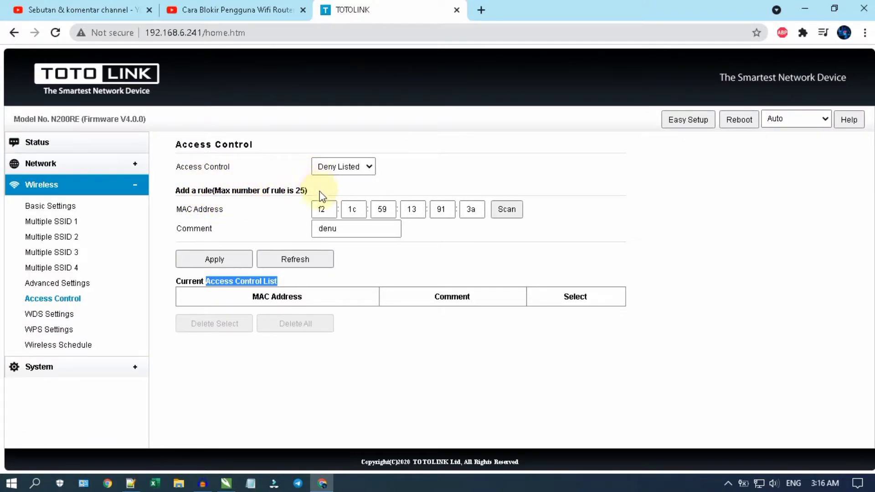
left_click(232, 10)
scroll(172, 305, "down", 7)
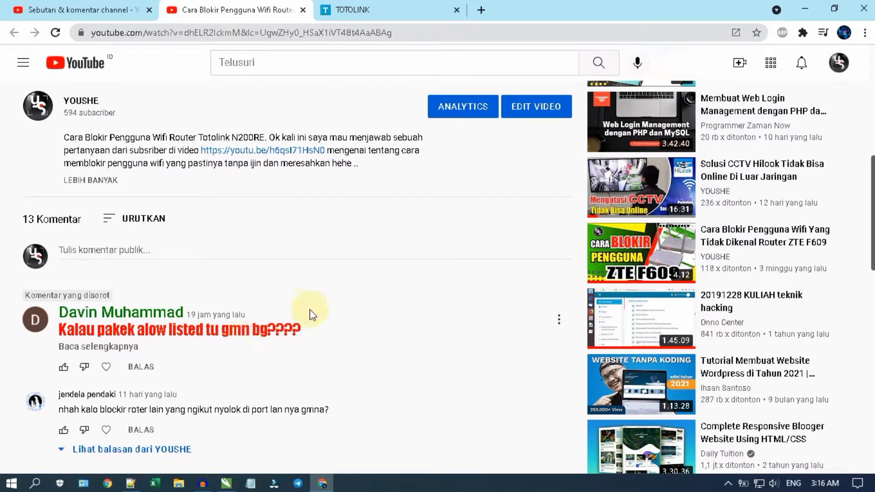
left_click(403, 9)
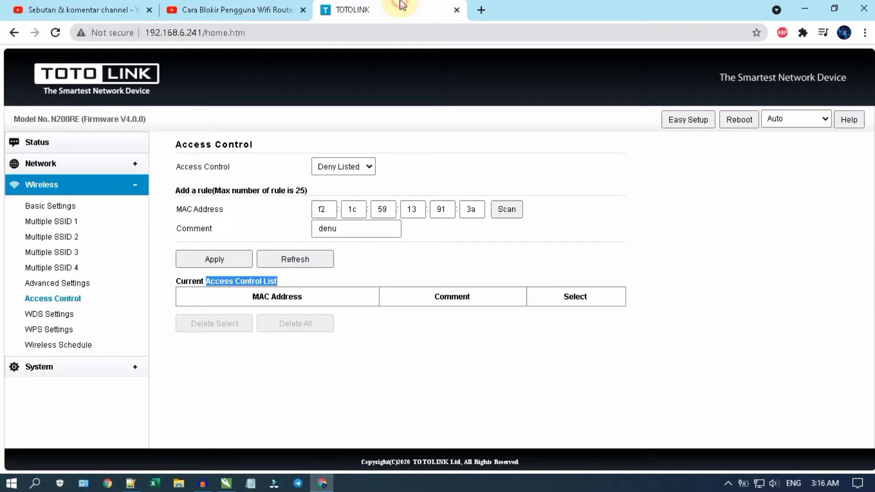
Step: Switch Access Control to Allow Listed and pick MAC address f2:1c:59:13:91:3a from the scanned wireless clients
left_click(352, 168)
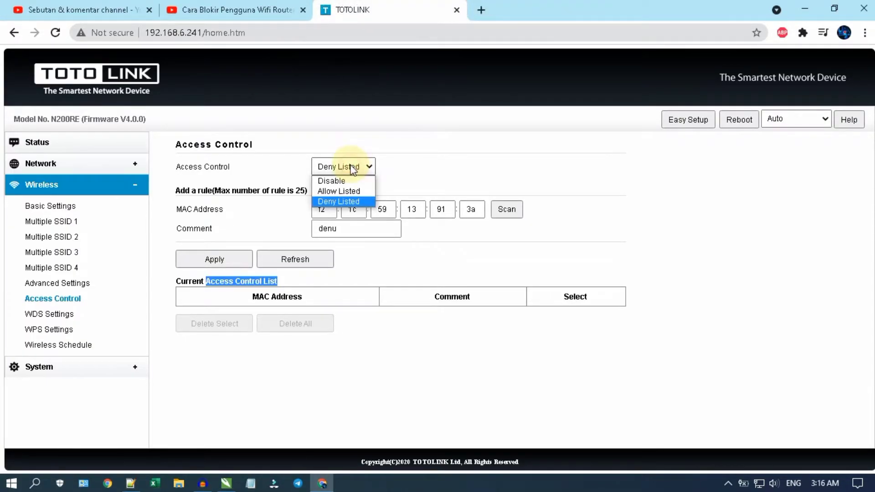
left_click(340, 189)
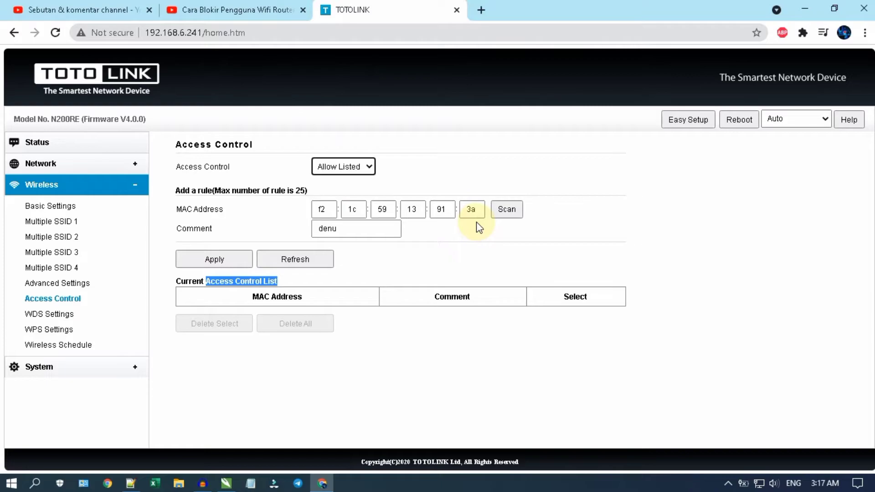
left_click(514, 211)
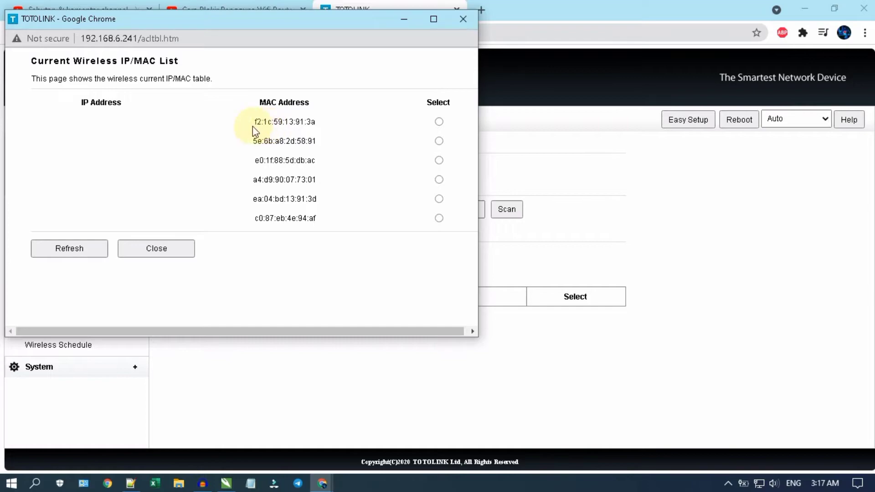
left_click_drag(253, 124, 316, 122)
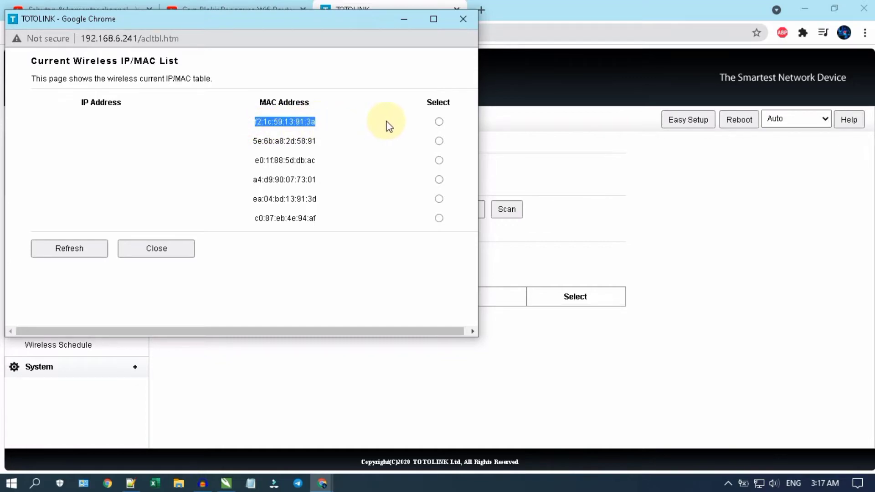
left_click(438, 123)
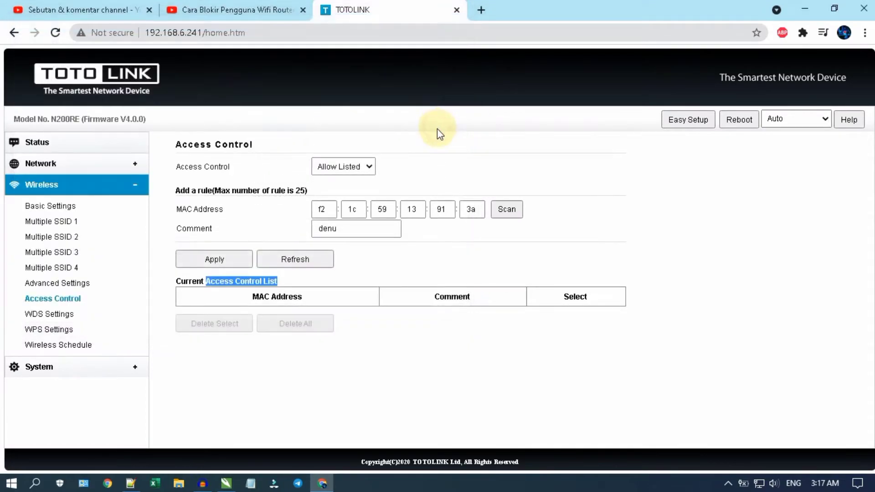
Step: Replace the rule's comment with the client's name
double_click(332, 226)
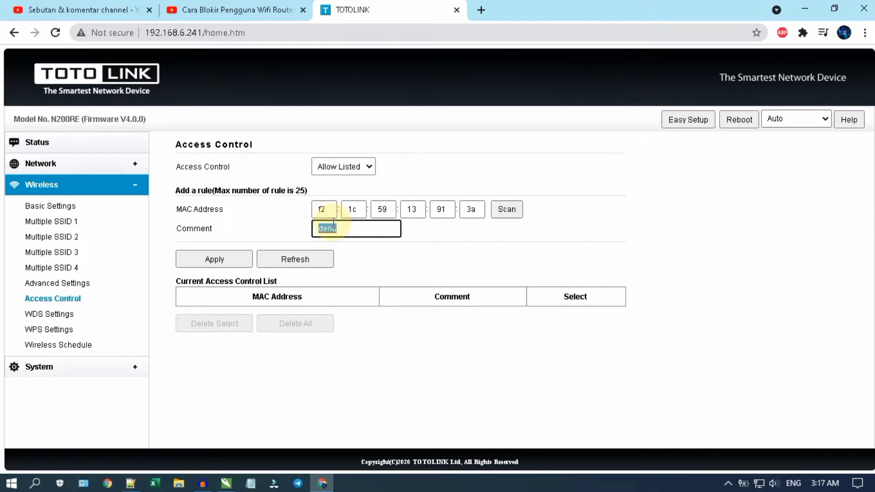
type("paijo")
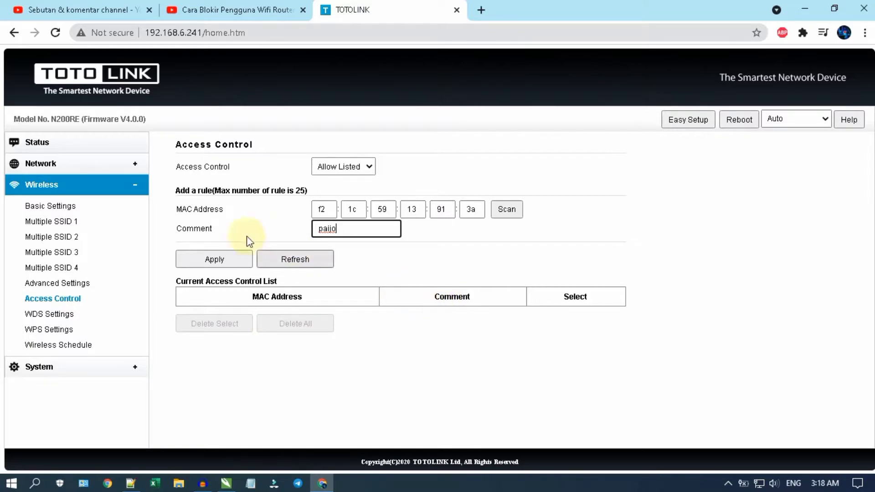
double_click(194, 229)
left_click(459, 351)
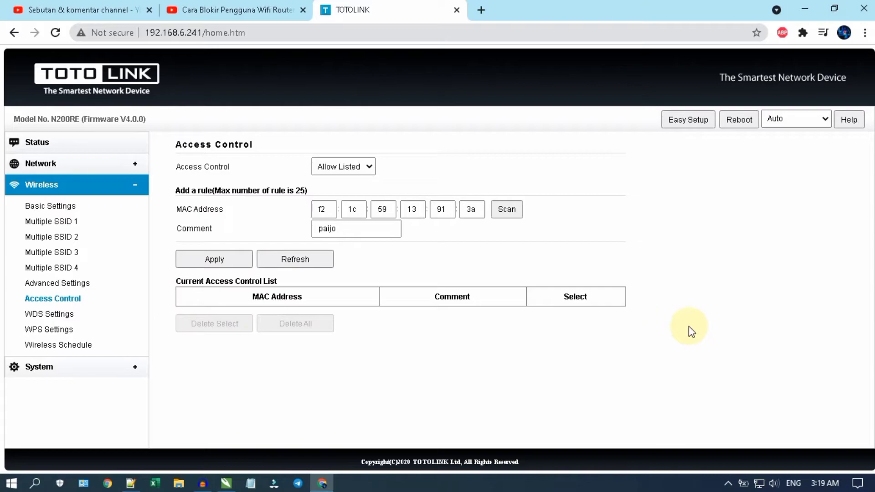
Step: Switch Access Control to Disable and back to Allow Listed
left_click(341, 167)
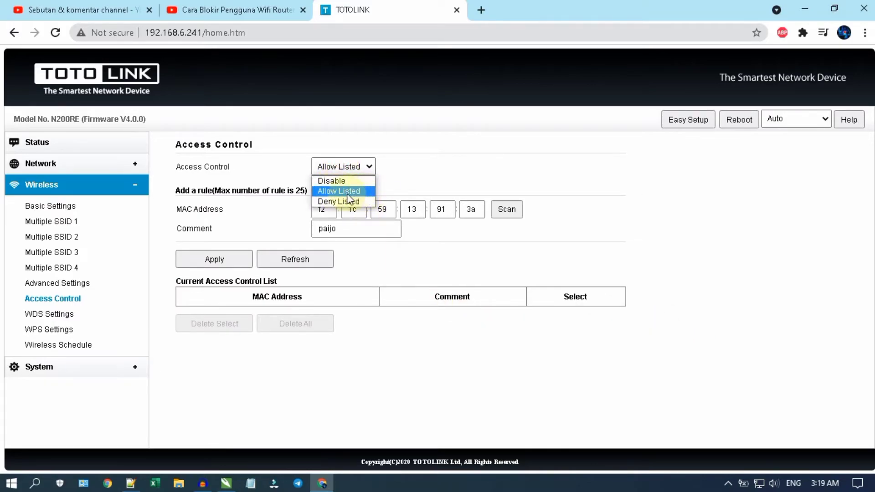
left_click(341, 182)
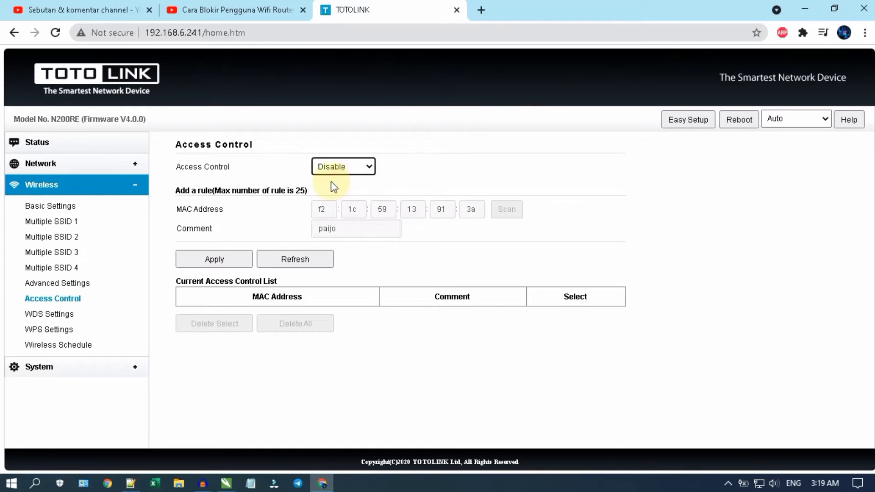
left_click(338, 167)
left_click(332, 189)
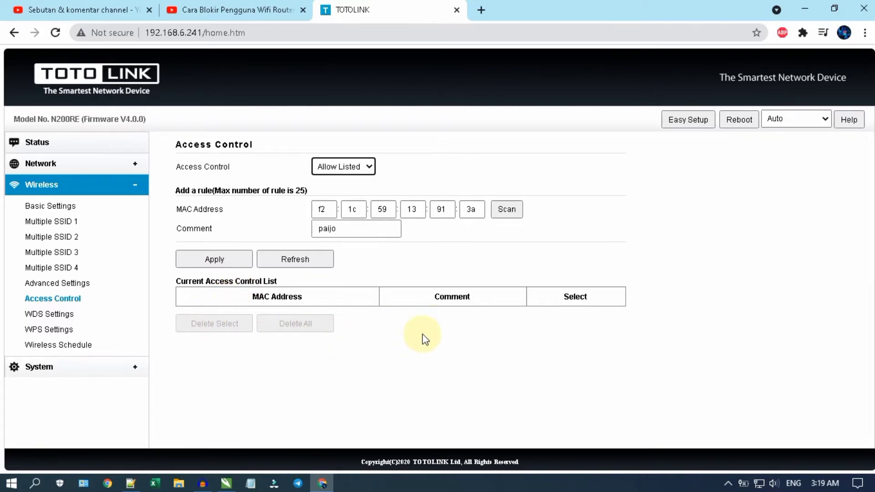
left_click(509, 221)
left_click(509, 218)
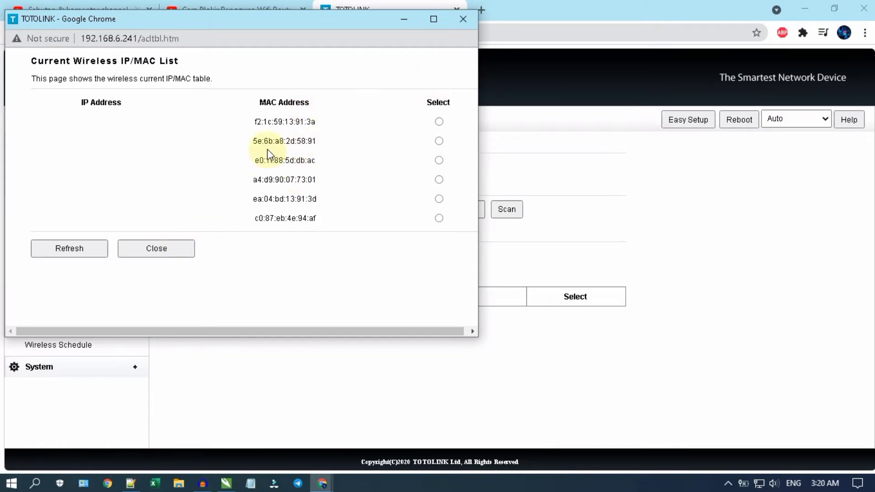
double_click(293, 122)
right_click(295, 121)
left_click(318, 131)
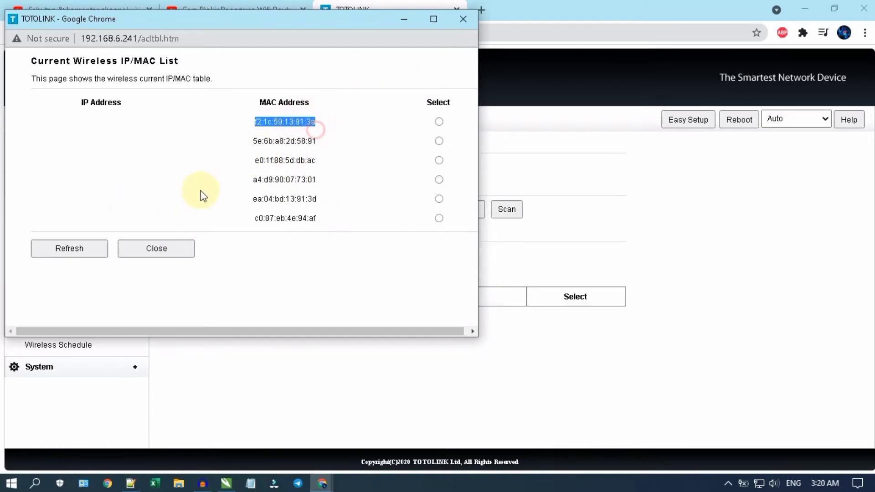
left_click(191, 246)
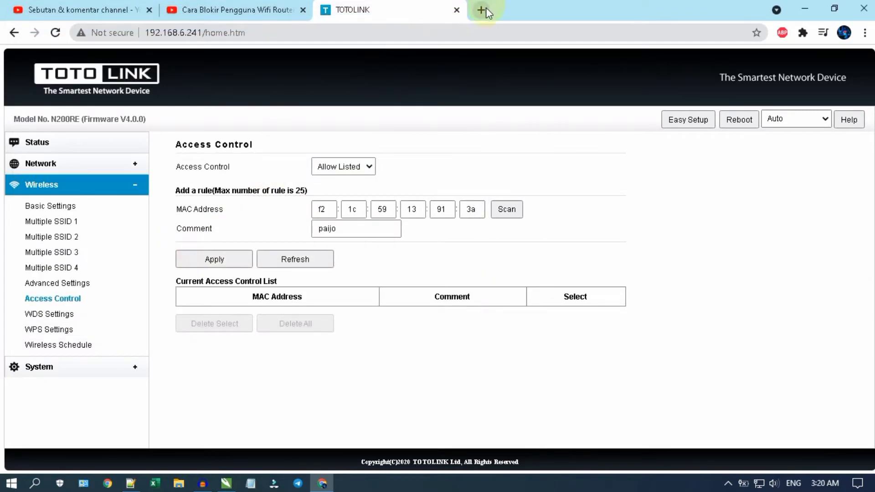
Step: Open macvendors.com in a new browser tab and look up the vendor of the copied address f2:1c:59:13:91:3a
left_click(481, 10)
type("m")
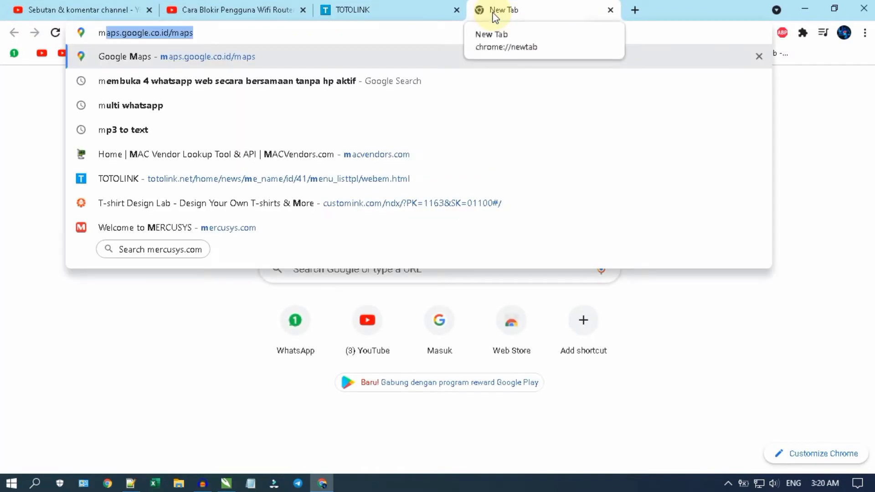
type("acvendors.com")
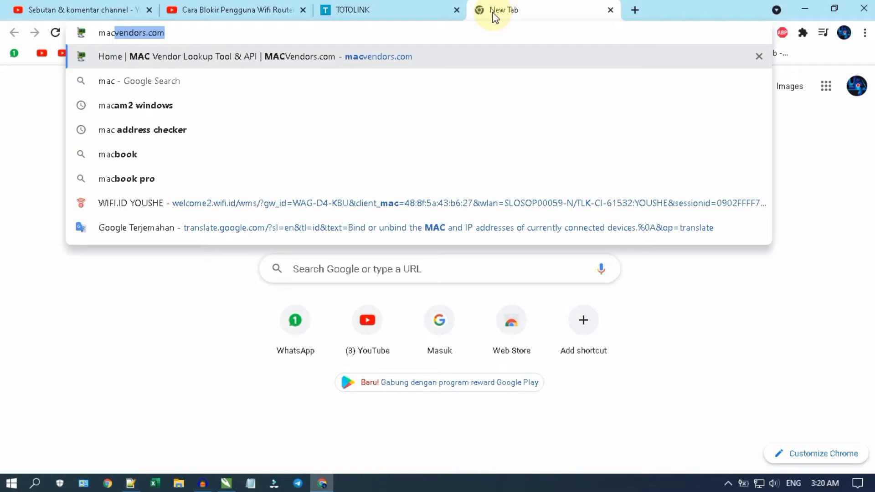
key("Return")
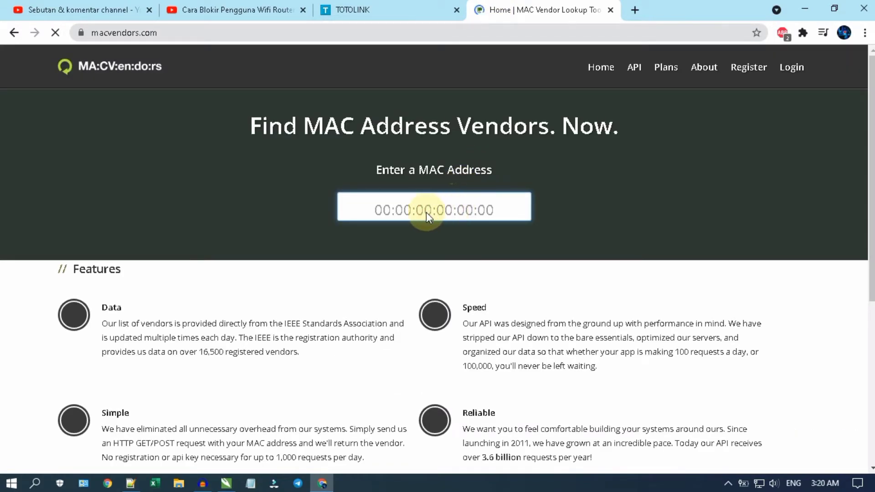
key("ctrl+v")
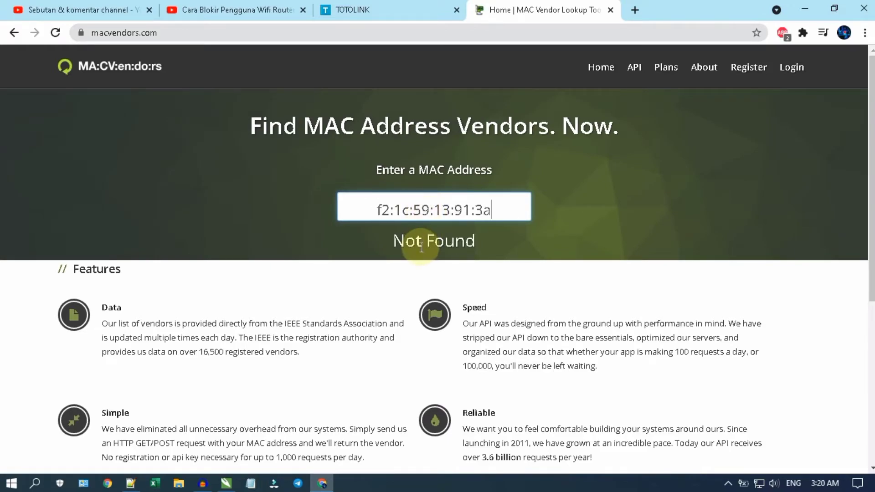
Step: Rescan the router's wireless clients and look up the vendor of MAC address 5e:6b:a8:2d:58:91 on macvendors.com
left_click(370, 9)
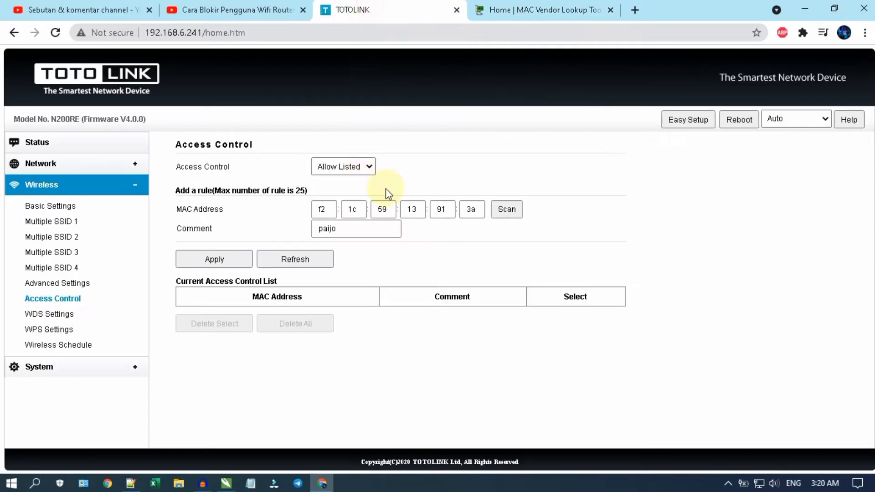
left_click(504, 212)
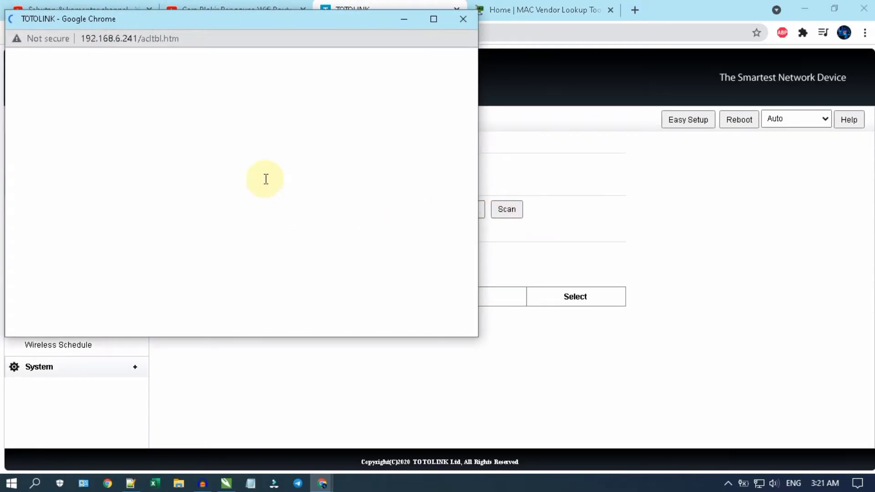
triple_click(257, 140)
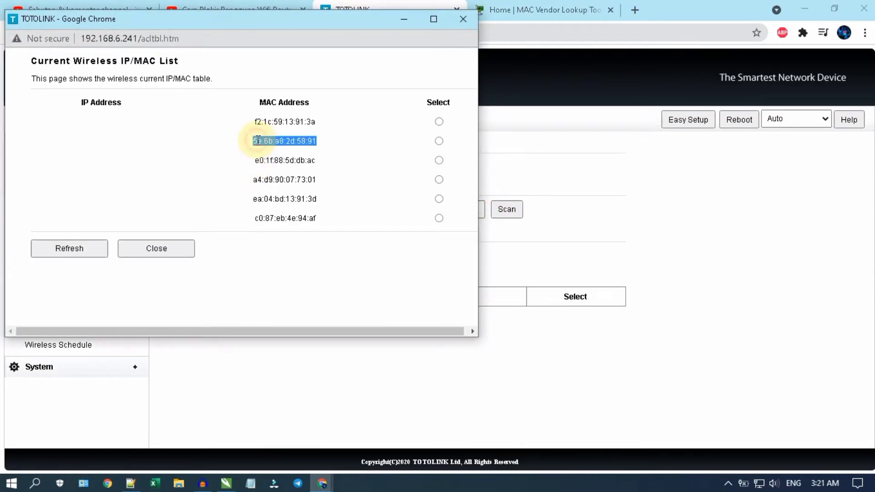
left_click(569, 9)
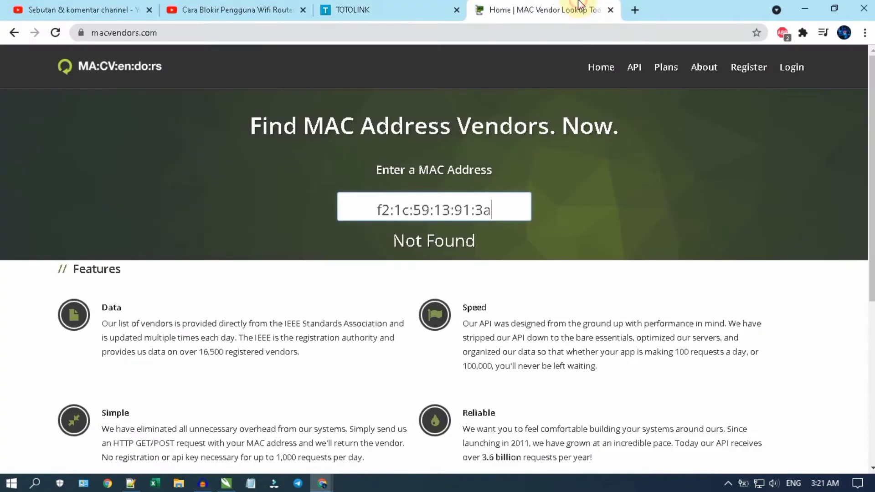
triple_click(487, 211)
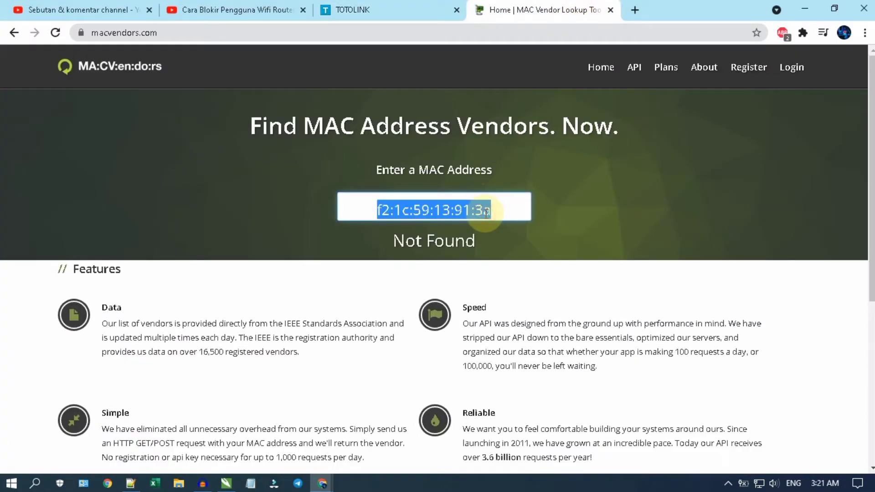
key("ctrl+v")
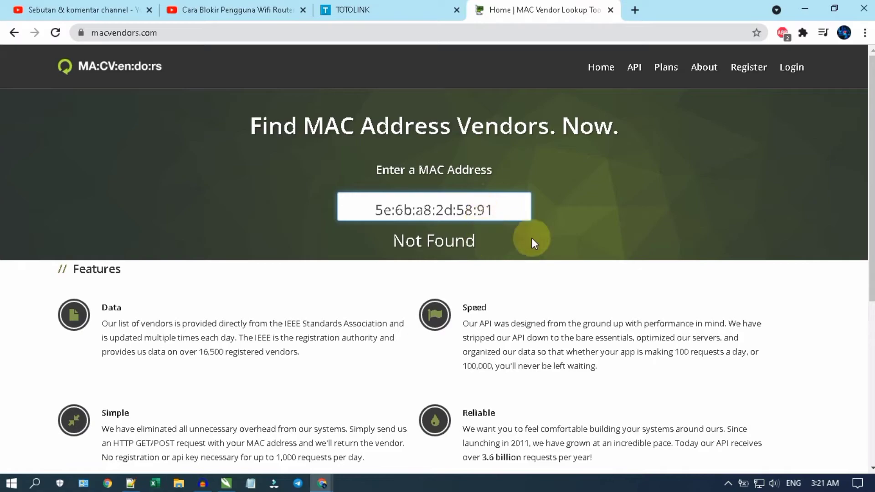
Step: Bring the router's scanned IP/MAC list back up, close it and return to the Access Control page
left_click(386, 6)
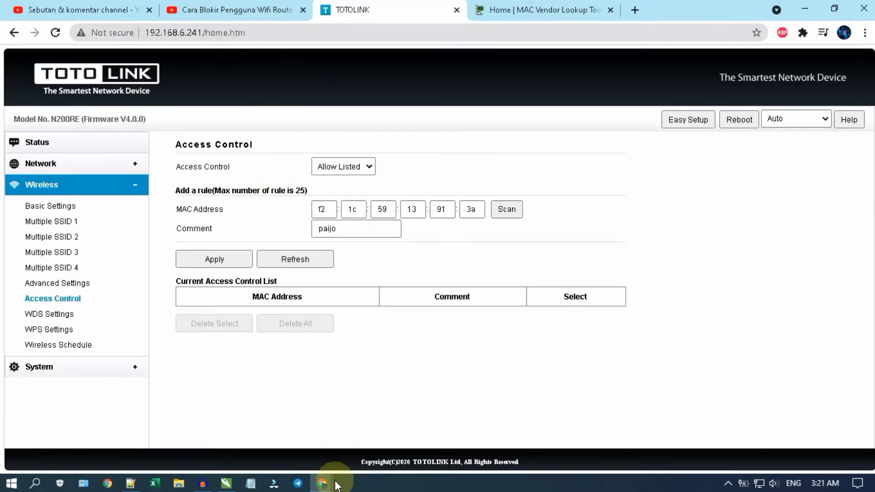
mouse_move(335, 476)
left_click(387, 435)
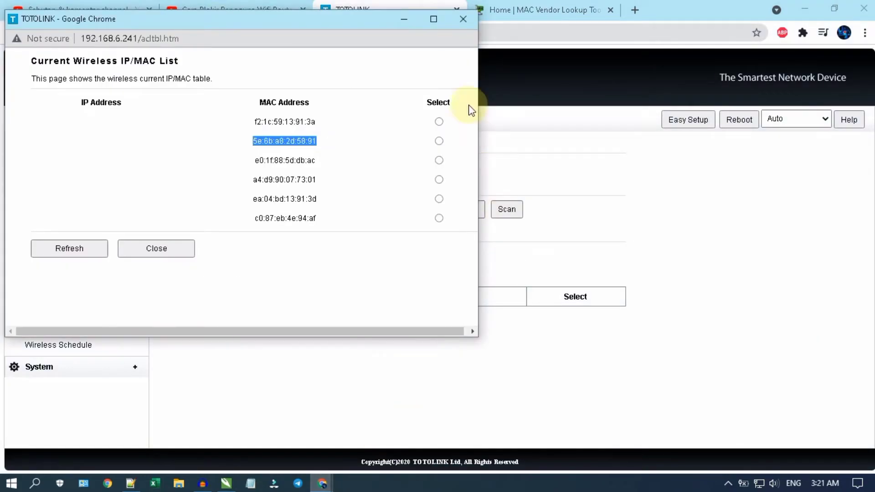
left_click(462, 19)
left_click(549, 9)
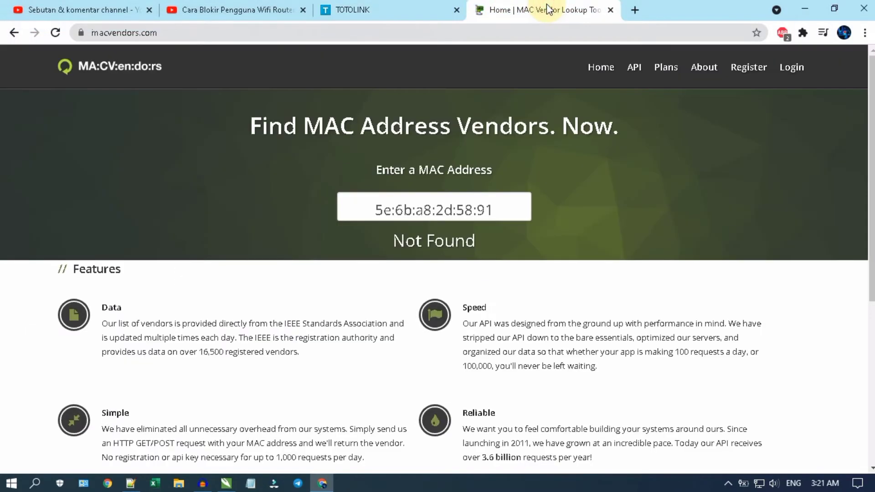
left_click(435, 9)
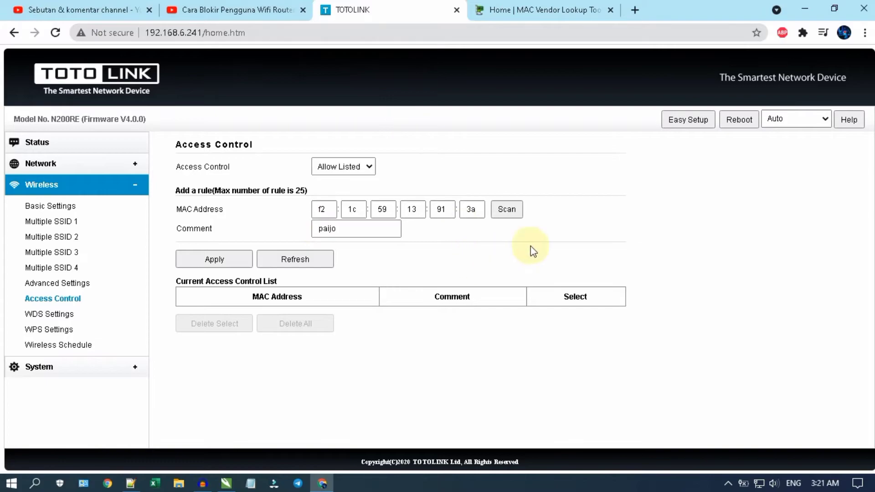
Step: Scan the wireless clients again and look up the vendor of MAC address c0:87:eb:4e:94:af on macvendors.com
left_click(516, 214)
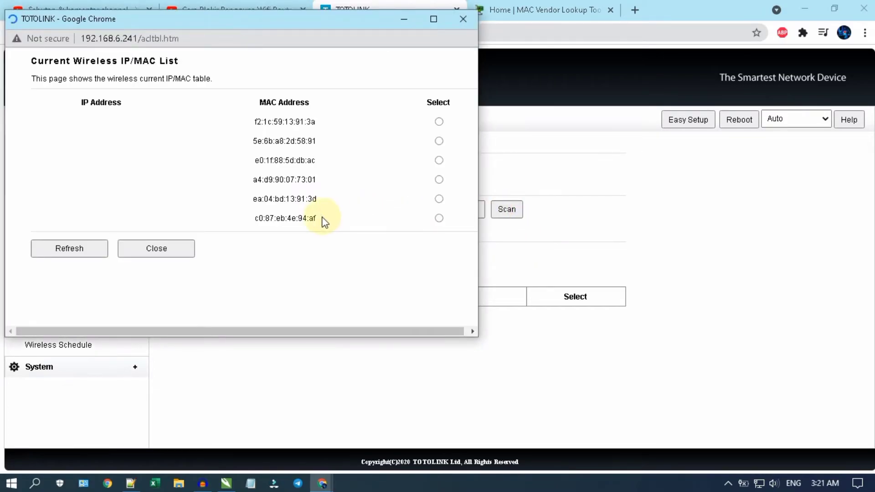
double_click(308, 218)
key("ctrl+c")
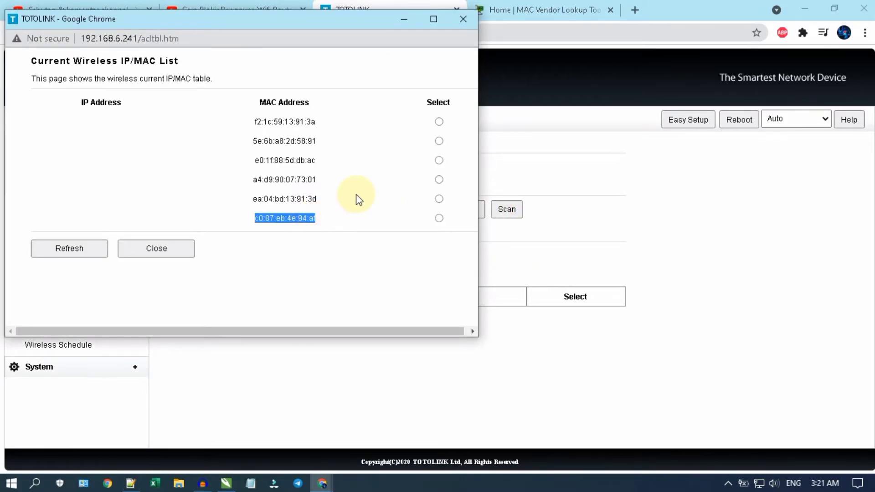
left_click(534, 9)
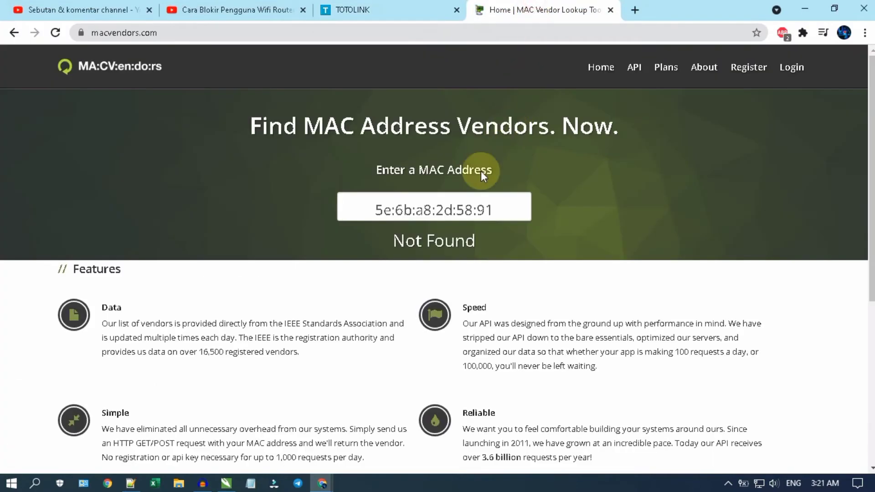
triple_click(463, 201)
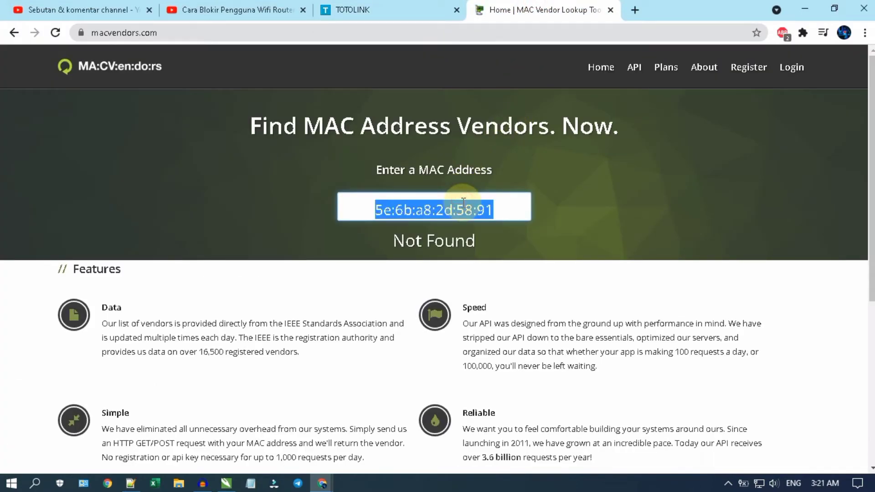
key("ctrl+v")
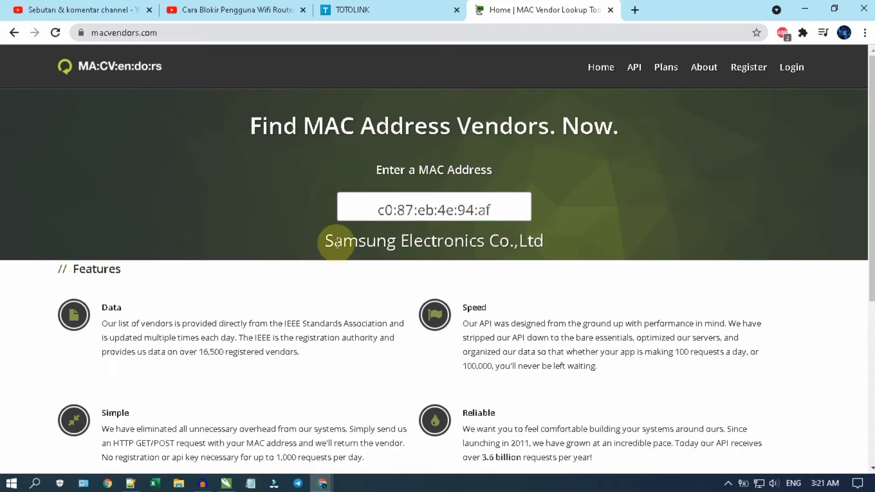
left_click_drag(320, 246, 559, 250)
left_click(560, 246)
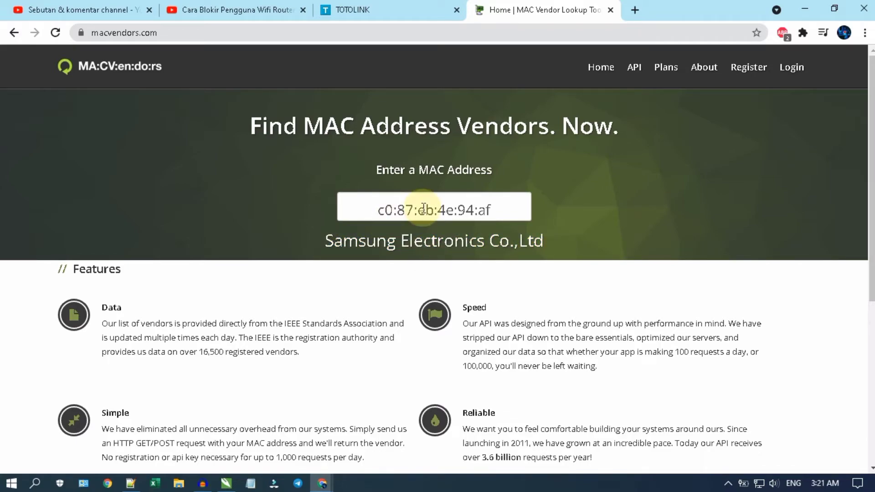
Step: Return to the router, review the addresses in the scanned IP/MAC list and close that list
left_click(388, 20)
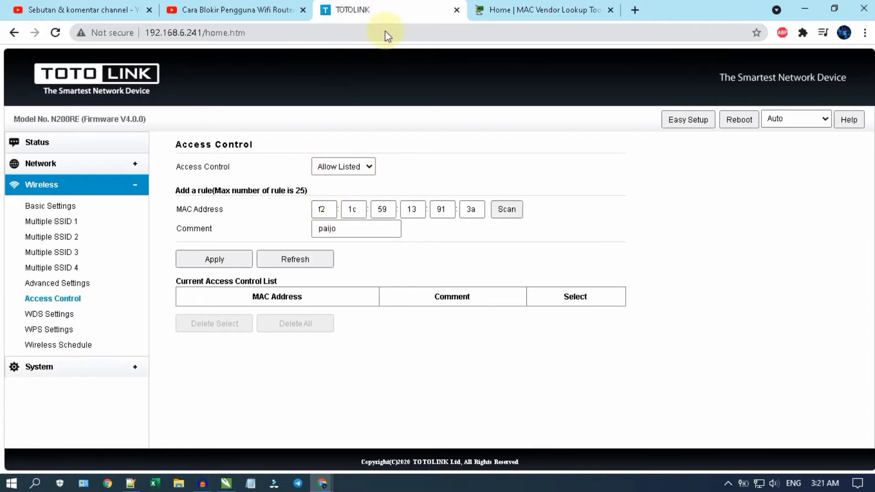
mouse_move(322, 486)
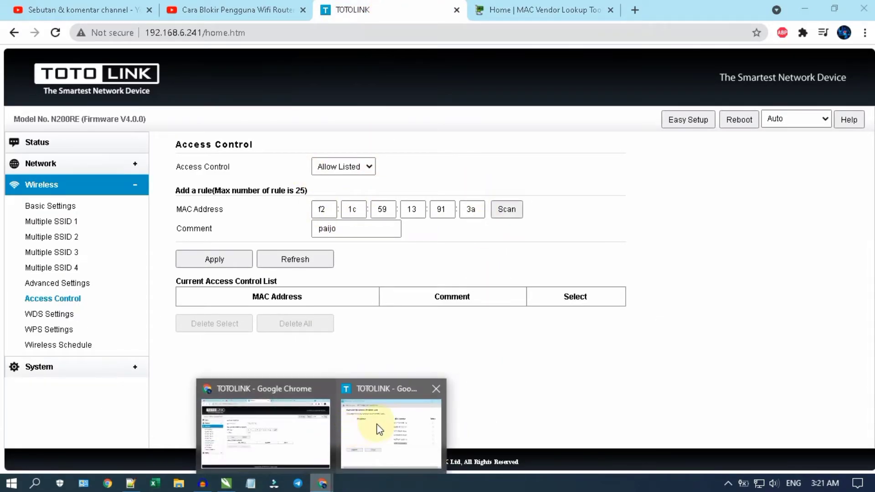
left_click(384, 426)
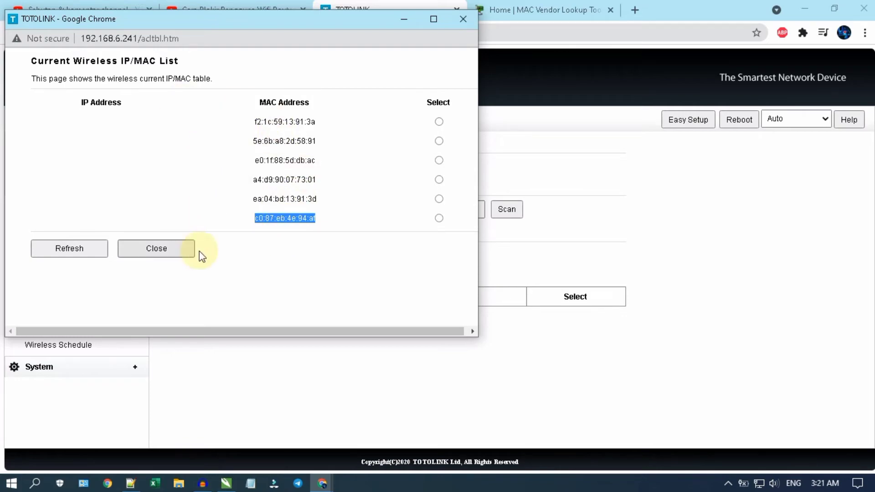
left_click(170, 248)
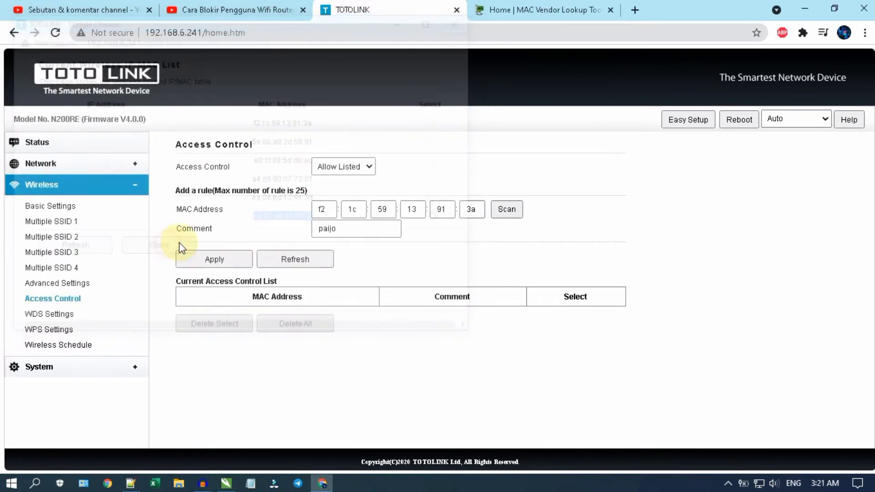
Step: Show the Windows list of available Wi-Fi networks to look over the nearby connections
left_click(759, 484)
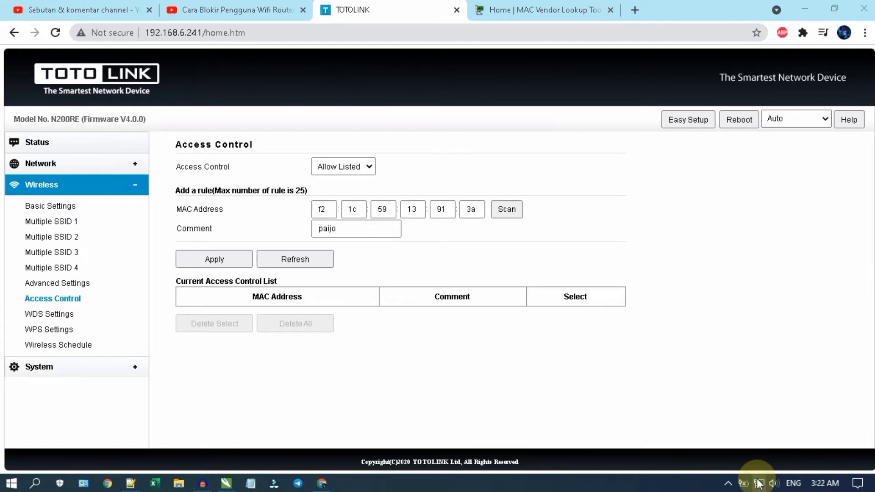
left_click(759, 484)
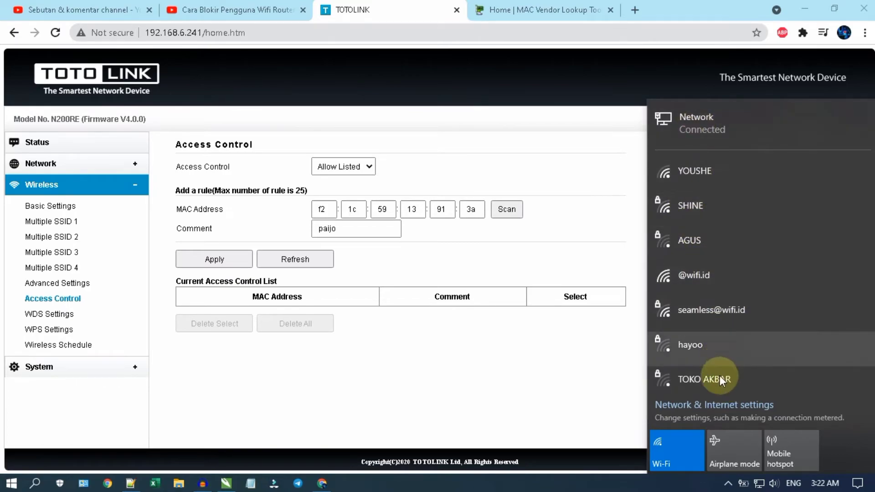
Step: Open the Windows network adapter list from the Ethernet page of the Network & Internet settings
left_click(721, 403)
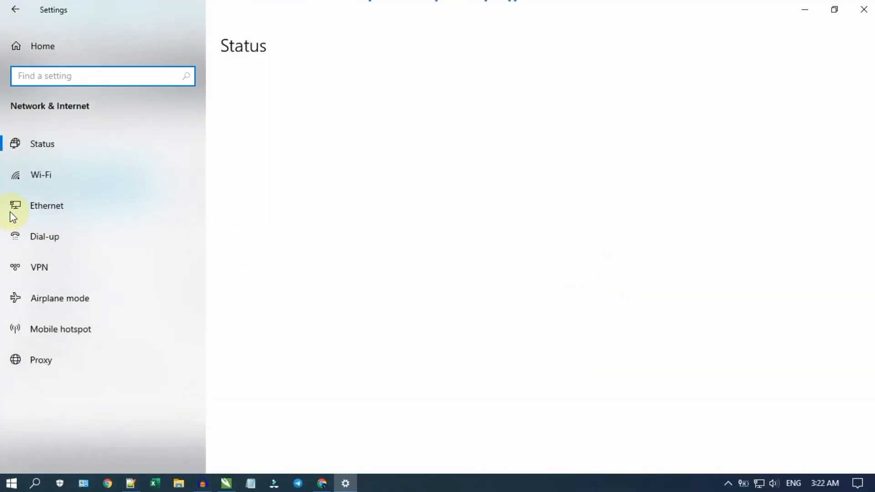
left_click(59, 211)
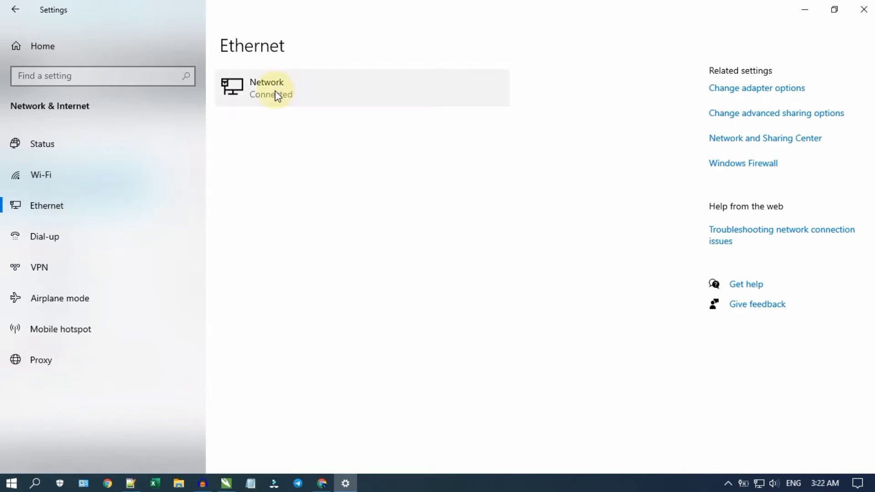
left_click(785, 90)
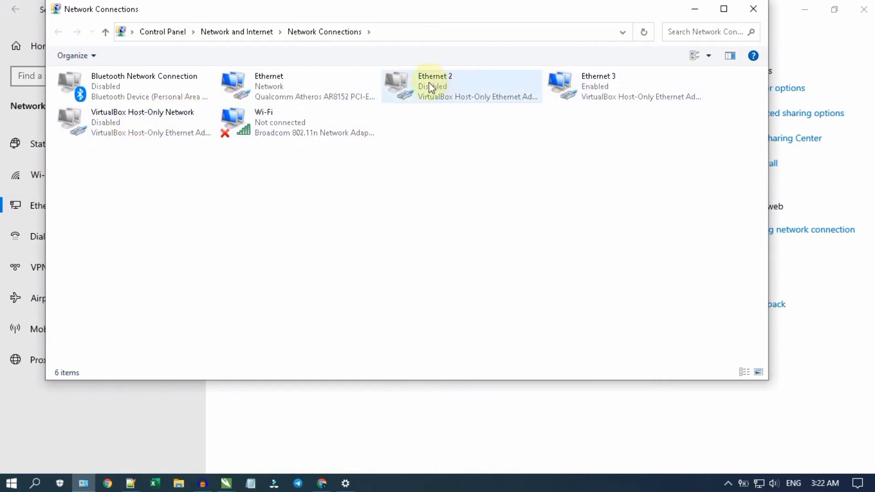
Step: Show the Ethernet adapter's status and its network connection details to check the physical address
right_click(324, 91)
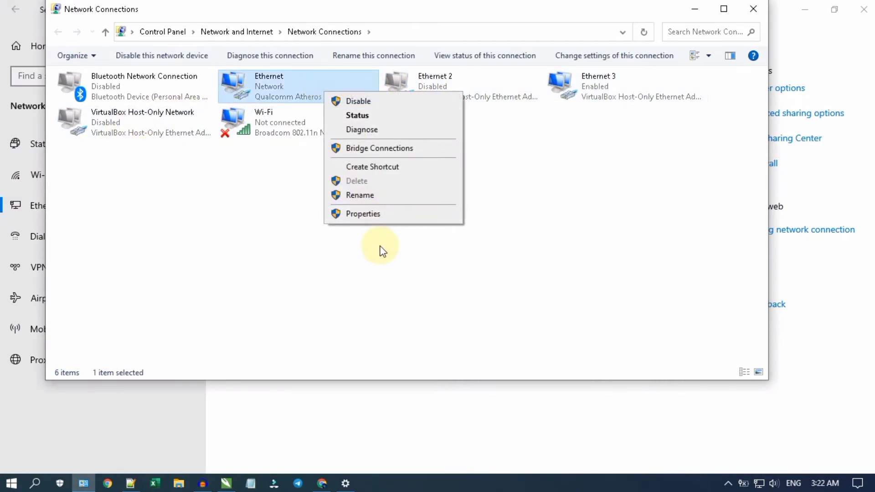
left_click(374, 214)
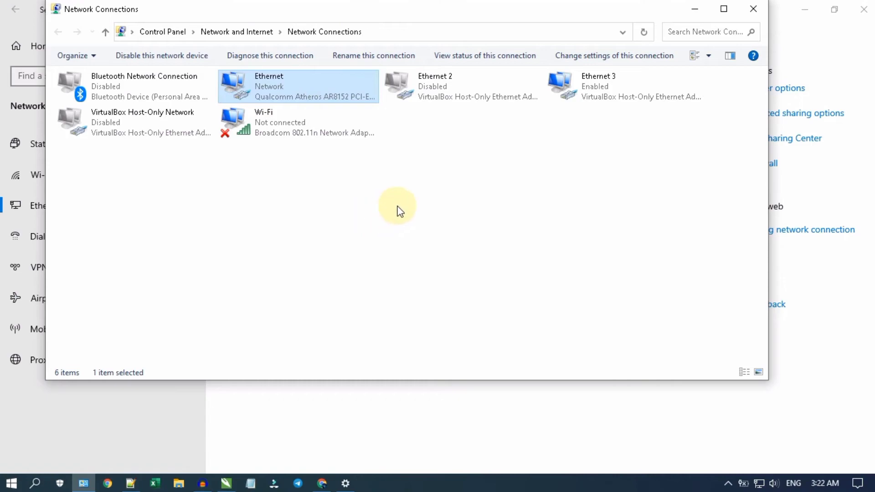
left_click(280, 67)
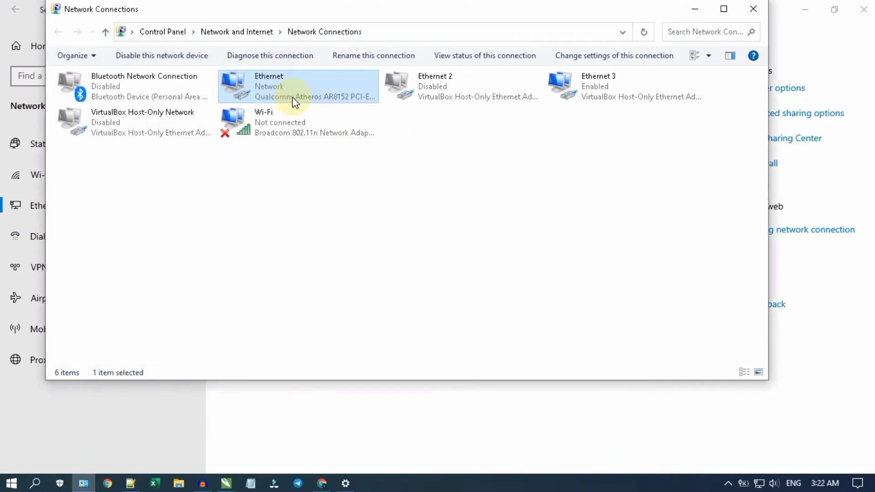
right_click(293, 89)
left_click(321, 117)
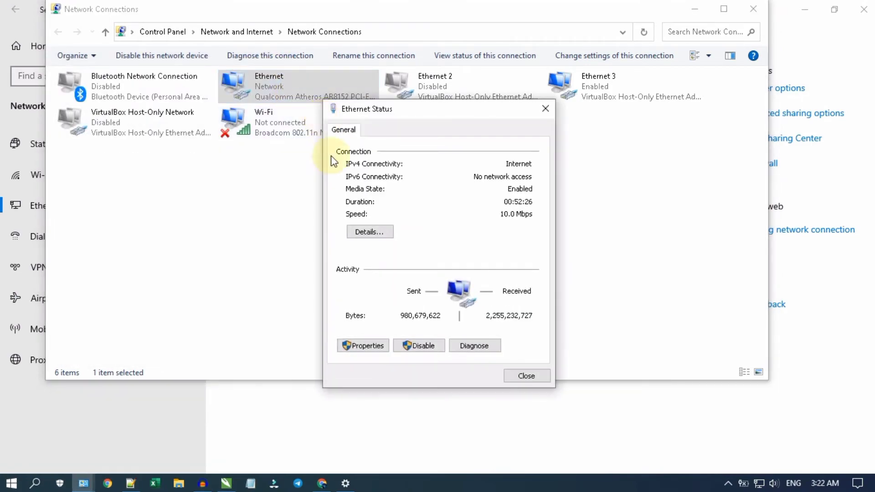
left_click(377, 229)
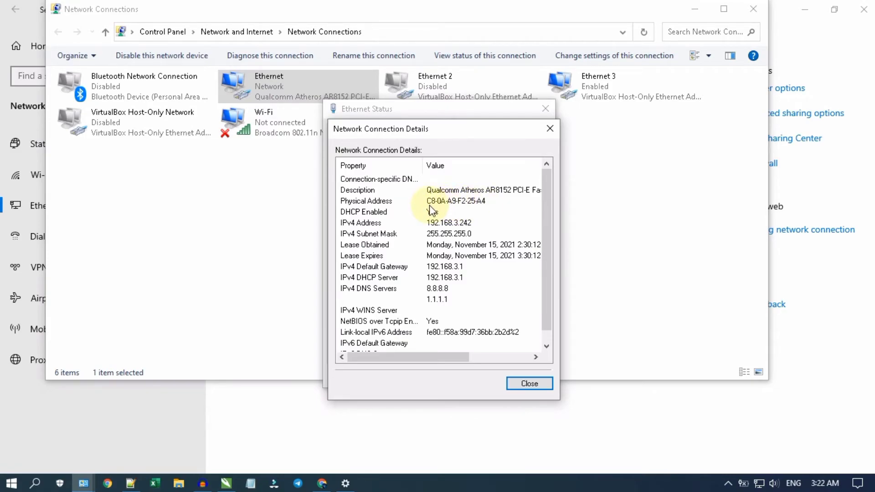
Step: Close the connection details, Ethernet status, Network Connections and Settings windows to return to the router's Access Control page
left_click(554, 130)
left_click(545, 109)
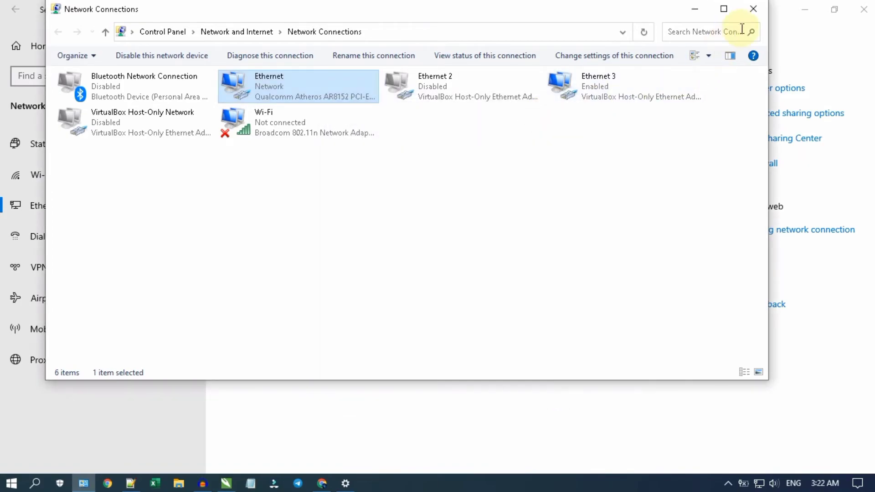
left_click(752, 8)
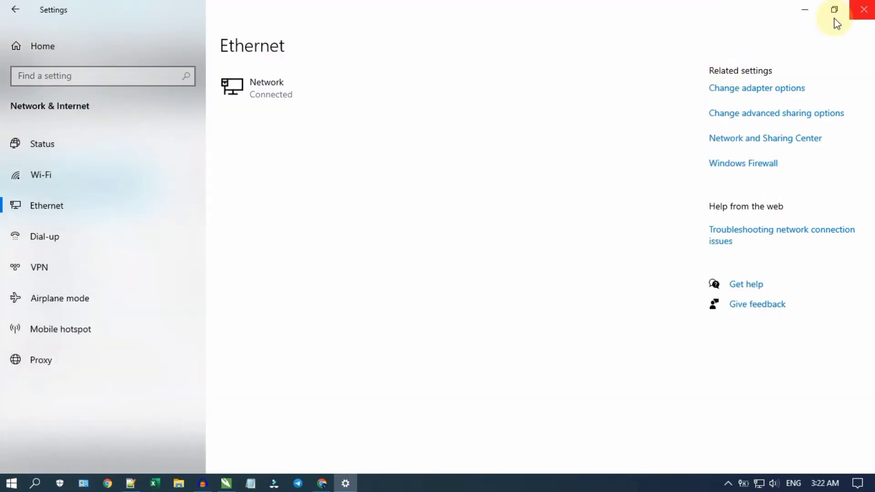
left_click(862, 9)
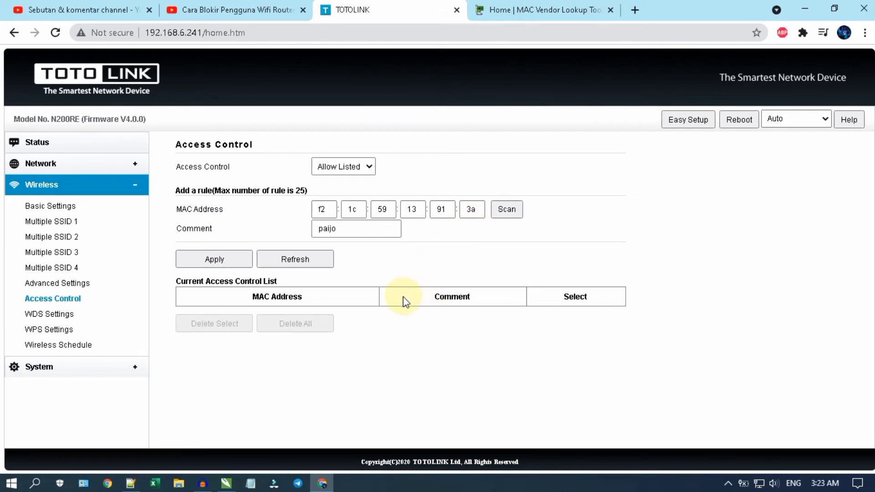
Step: Review the Access Control modes, keep Allow Listed, and examine the column headings of the Current Access Control List
left_click(351, 177)
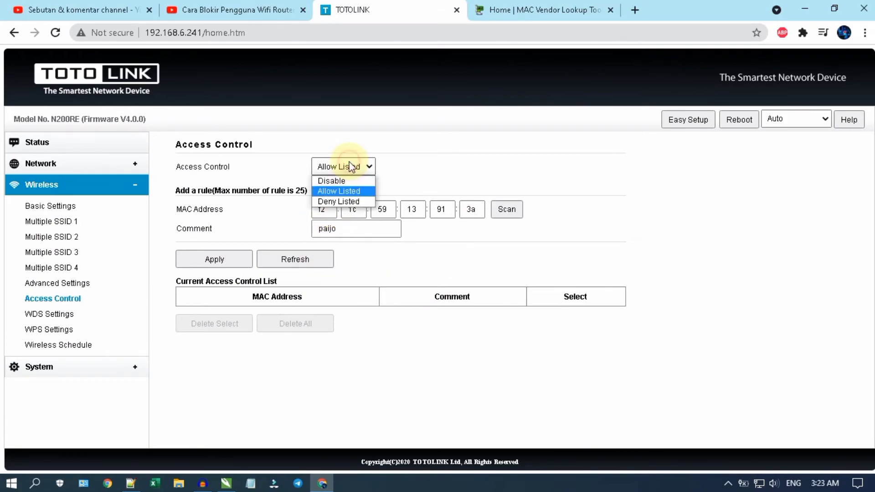
left_click(351, 191)
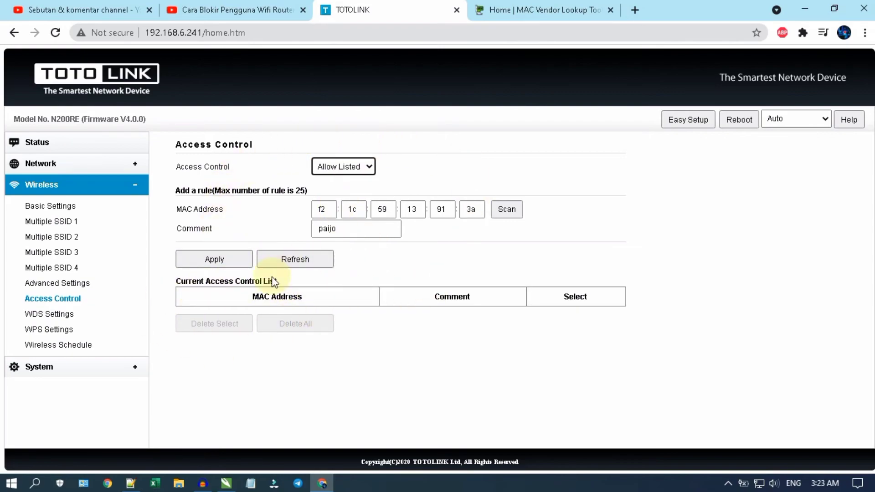
left_click_drag(204, 297, 580, 296)
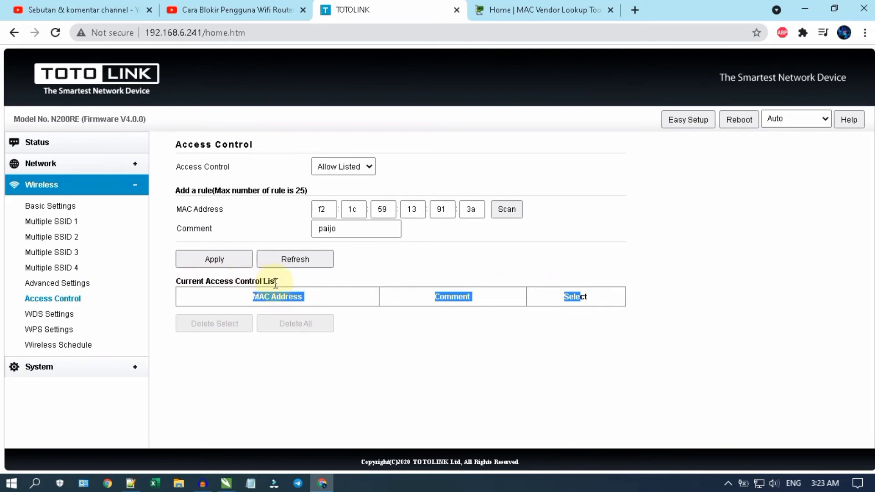
left_click(354, 332)
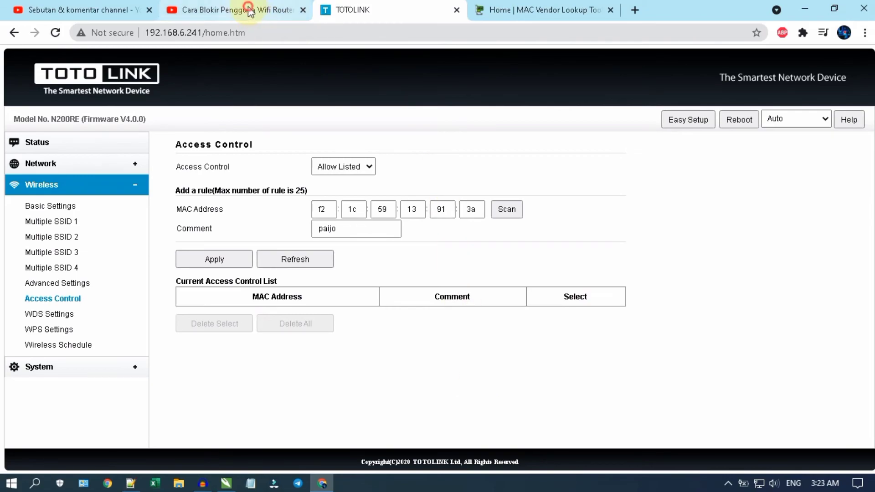
Step: Switch to the YouTube video about blocking Totolink N200RE Wi-Fi users and show its player and title
left_click(250, 11)
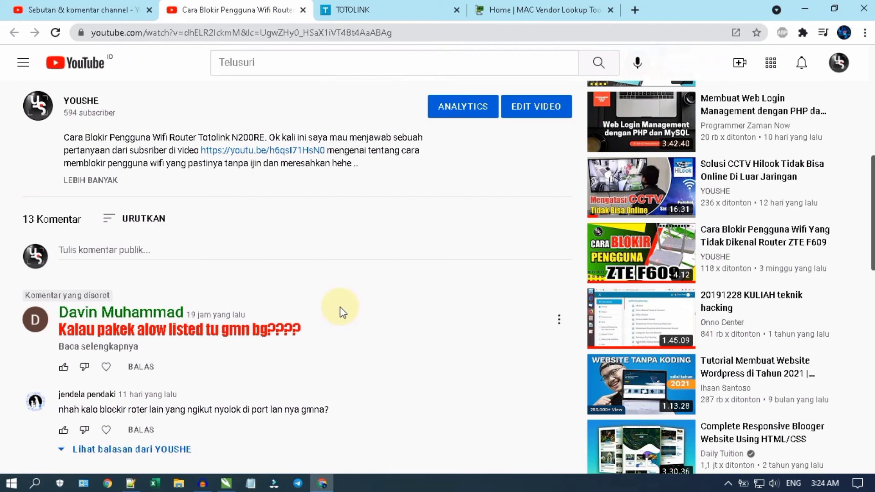
scroll(340, 308, "up", 8)
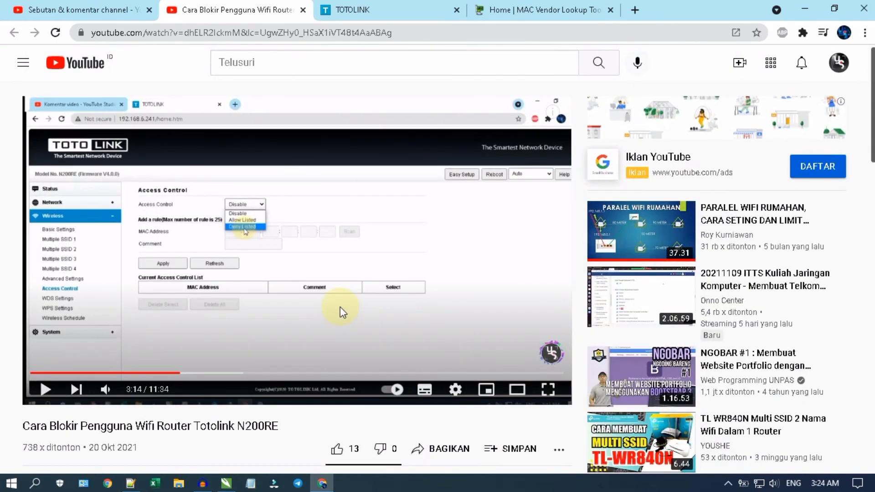